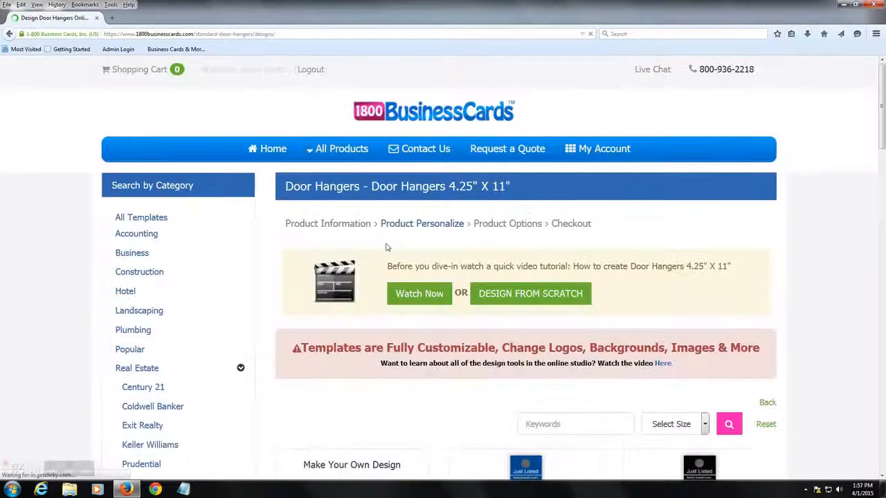
Browse the Keller Williams door hanger templates and open the "Buyers are looking in your area!" design for customizing
scroll(337, 277, down, 2)
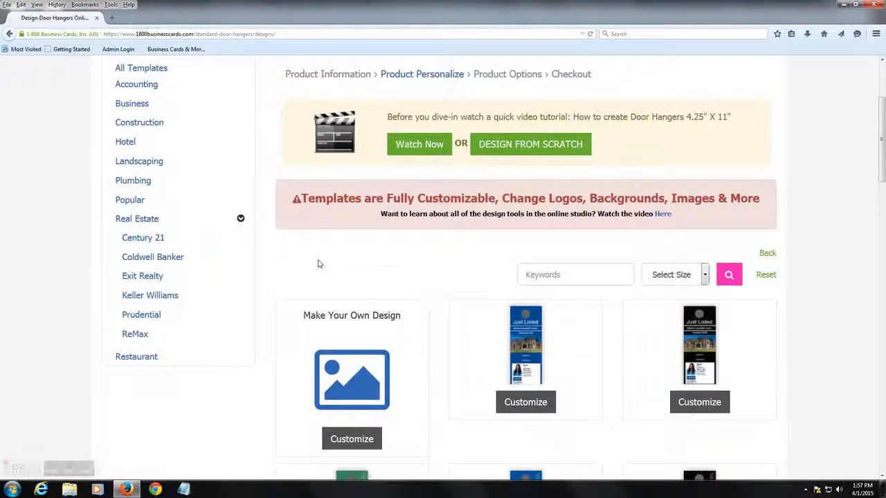
click(151, 300)
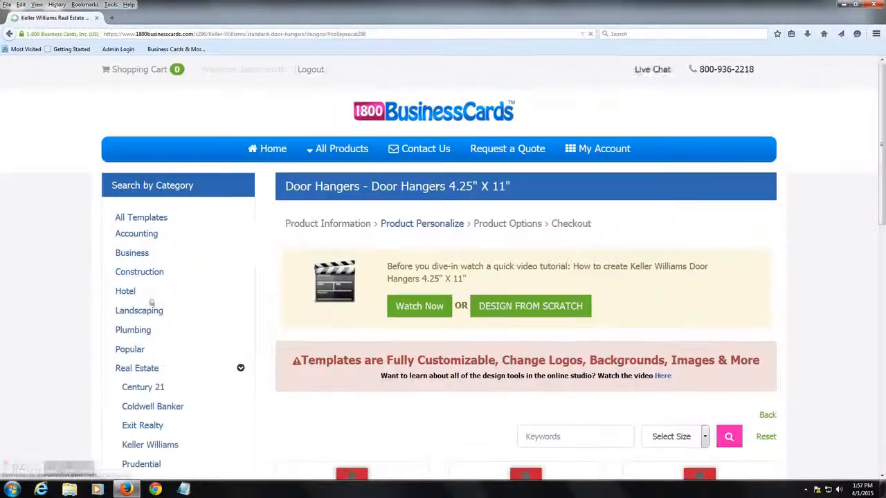
scroll(456, 296, down, 2)
scroll(435, 286, down, 1)
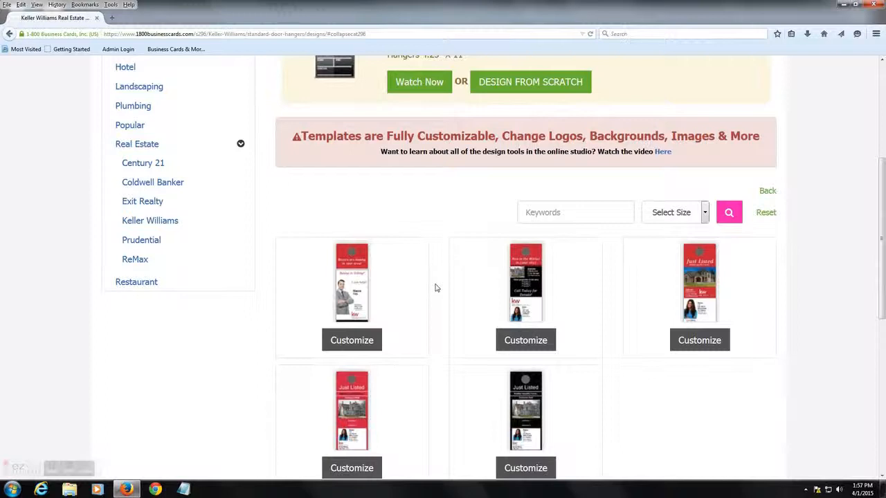
click(348, 346)
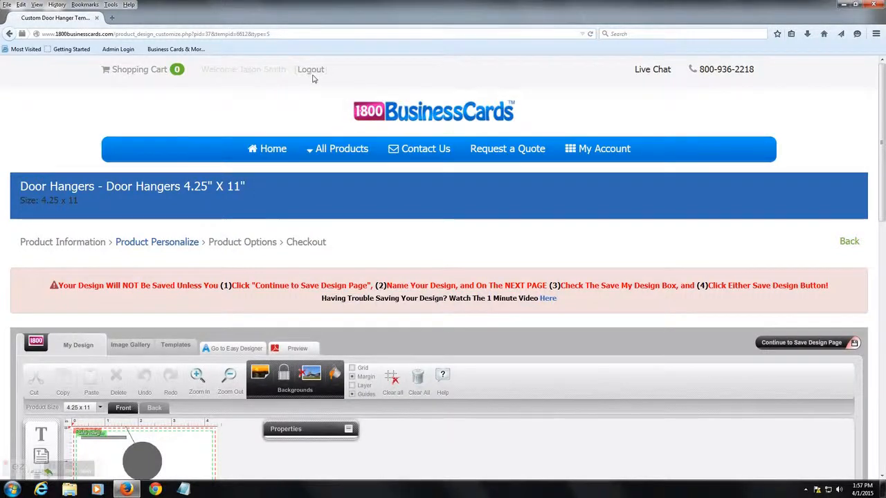
Delete the full-size background image with the red header from the front of the door hanger
scroll(284, 208, down, 2)
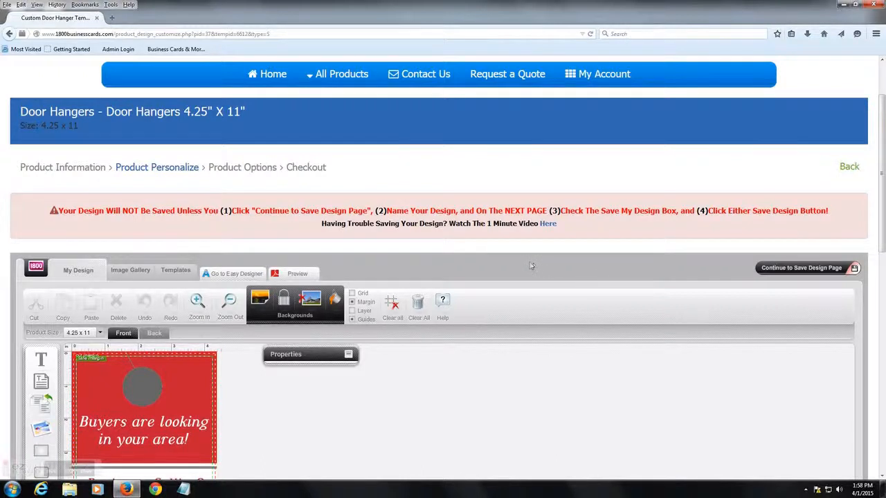
scroll(337, 227, down, 2)
scroll(338, 227, down, 5)
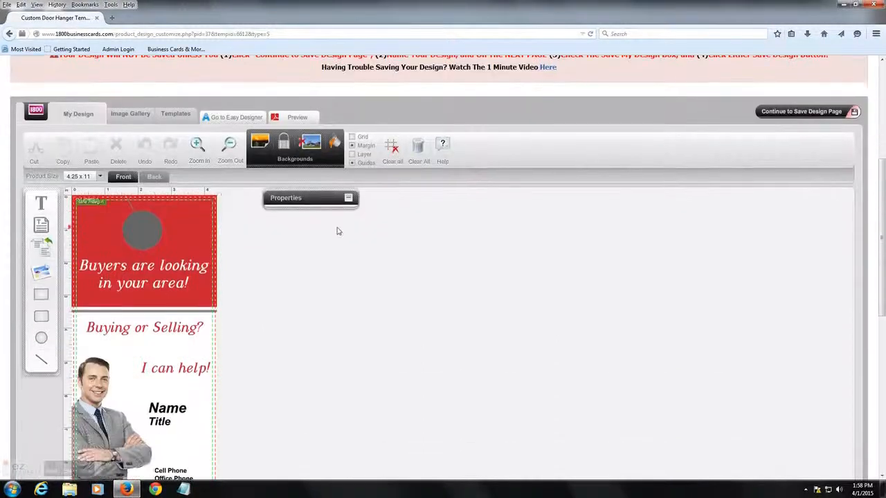
scroll(293, 283, down, 2)
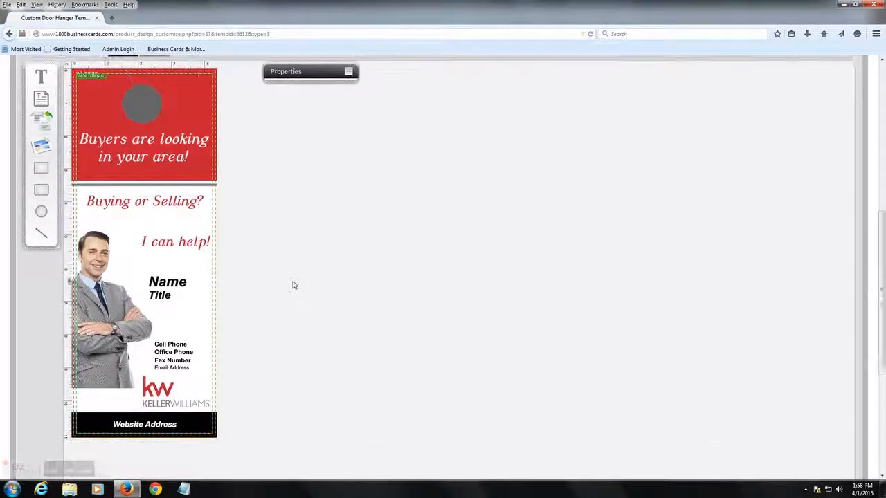
scroll(293, 284, up, 2)
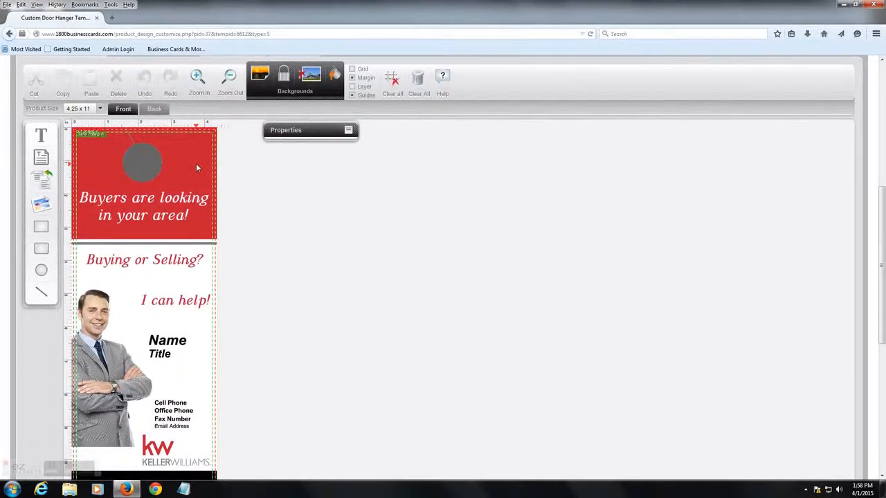
click(196, 163)
mouse_move(196, 163)
mouse_down()
mouse_move(181, 143)
mouse_move(203, 138)
mouse_move(190, 140)
mouse_move(196, 152)
mouse_up()
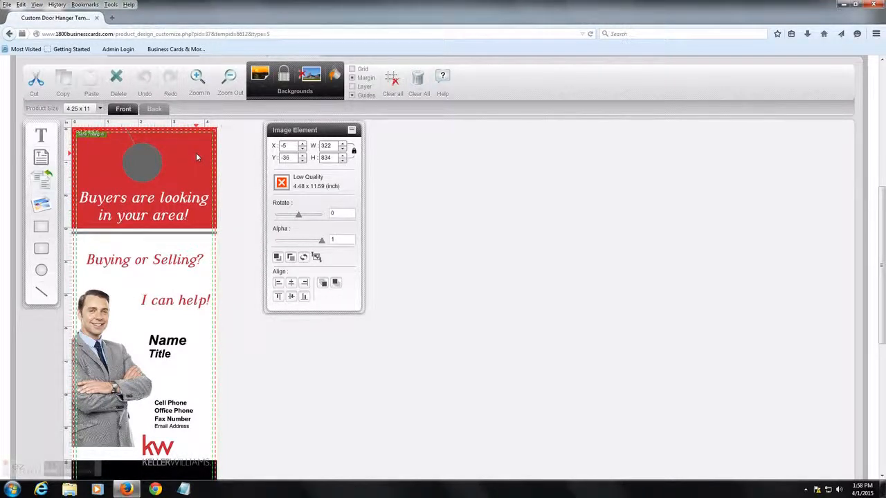
key(Delete)
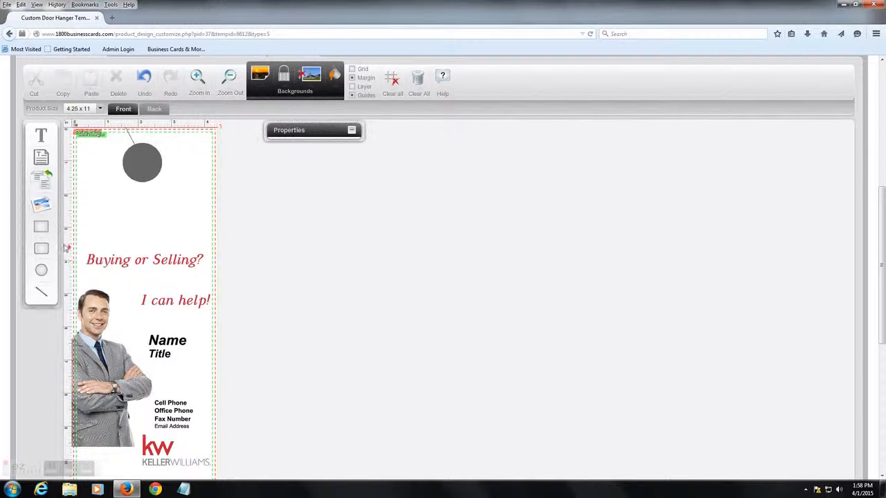
Draw a rectangle across the full width of the door hanger's upper area, stretched past its top edge to about 177 high
click(41, 227)
mouse_move(76, 201)
mouse_down()
mouse_move(136, 212)
mouse_move(220, 210)
mouse_up()
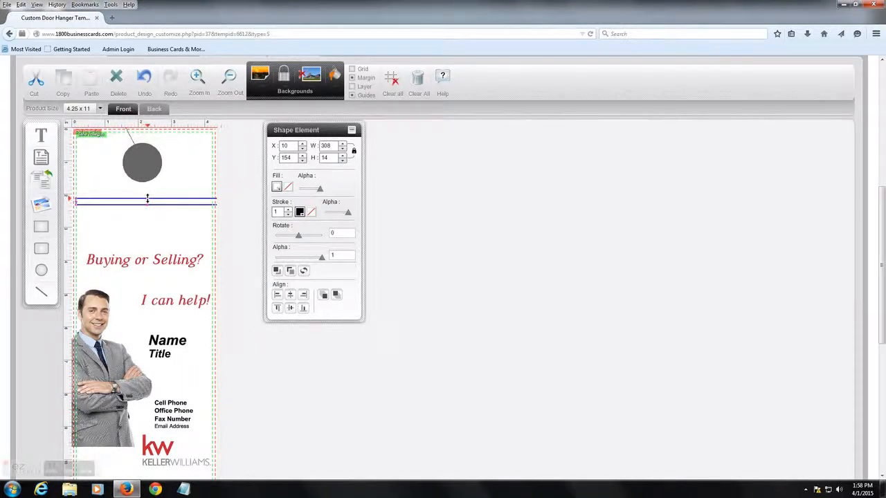
drag(147, 197, 149, 125)
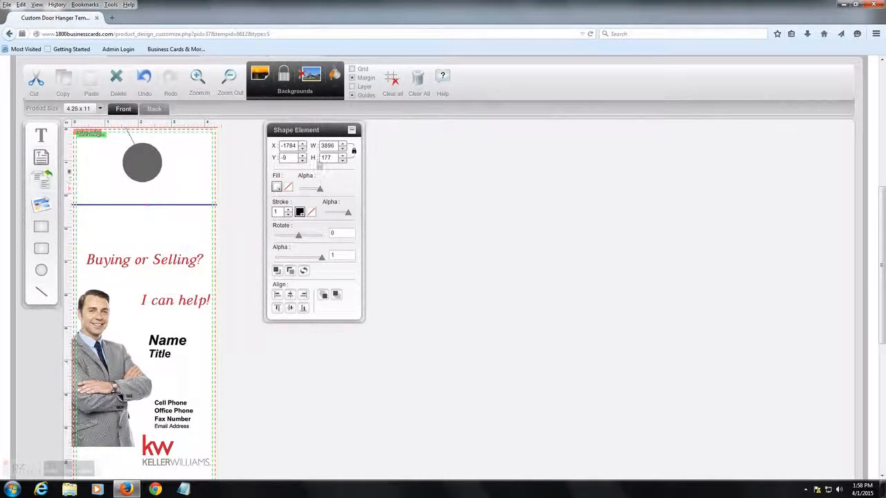
Give the header rectangle a red stroke and red fill, and extend it downward to a height of about 219
click(300, 211)
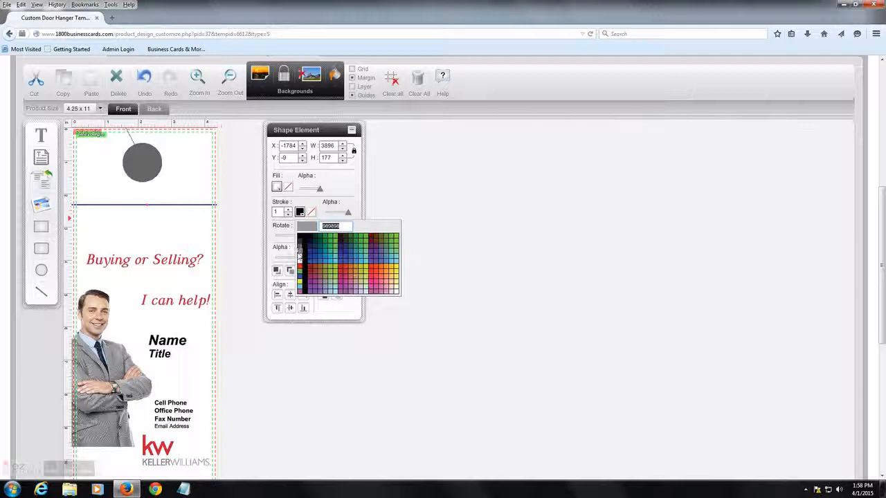
click(299, 268)
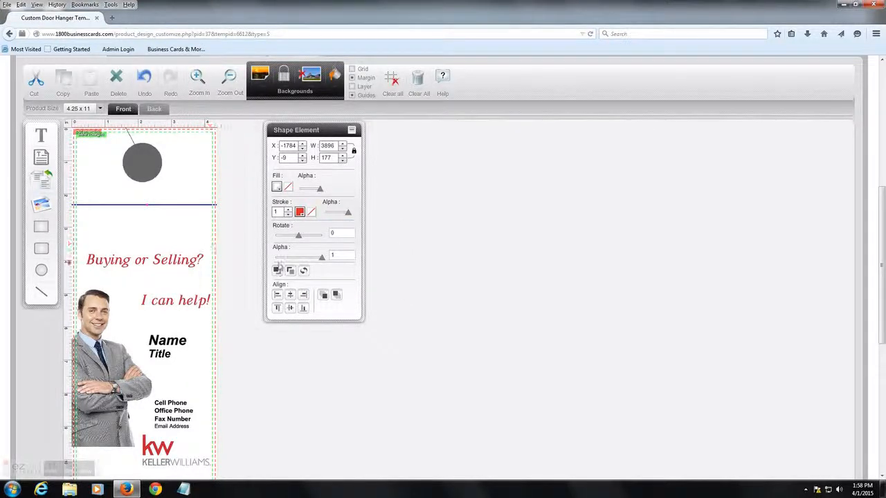
click(277, 188)
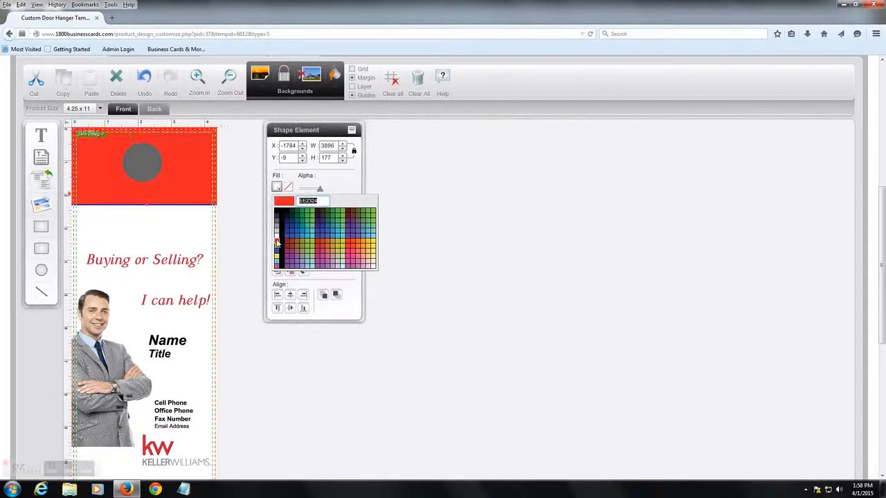
click(277, 244)
drag(148, 206, 147, 224)
Change the header rectangle's stroke to black with a thickness of 14
click(300, 213)
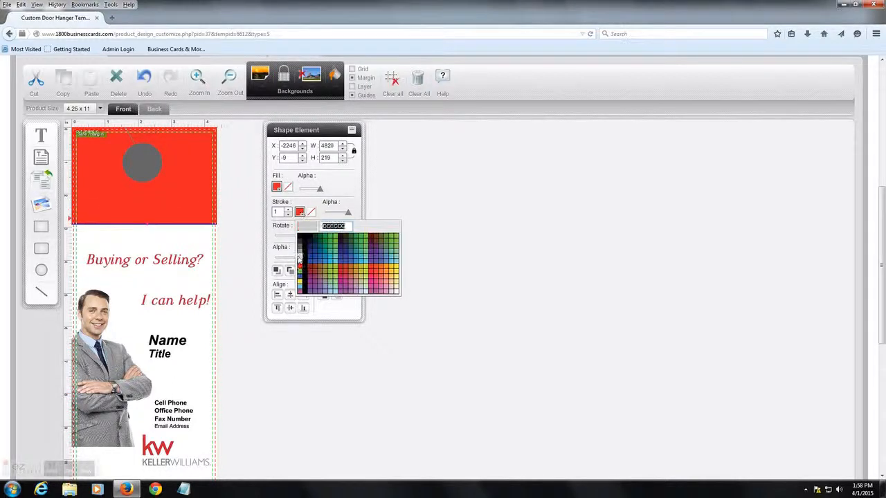
click(299, 238)
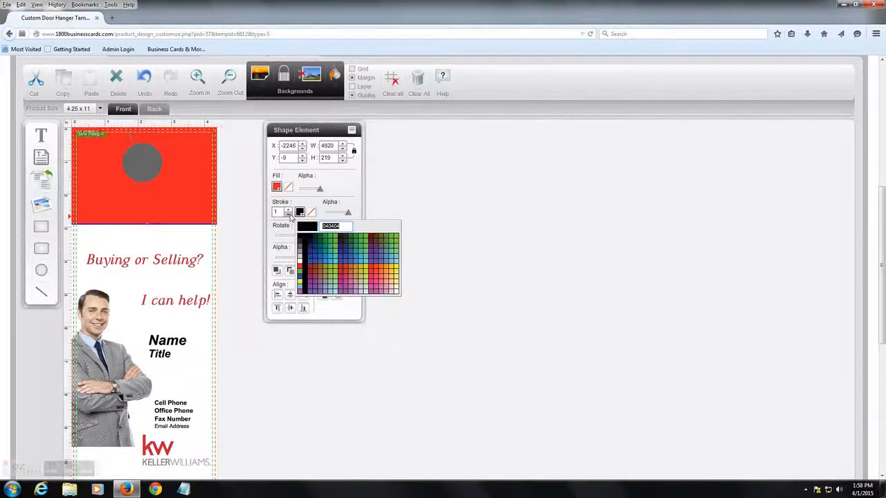
click(288, 209)
click(288, 210)
click(288, 210)
click(287, 210)
click(288, 210)
click(287, 210)
click(288, 210)
click(288, 210)
click(288, 210)
click(288, 209)
click(288, 210)
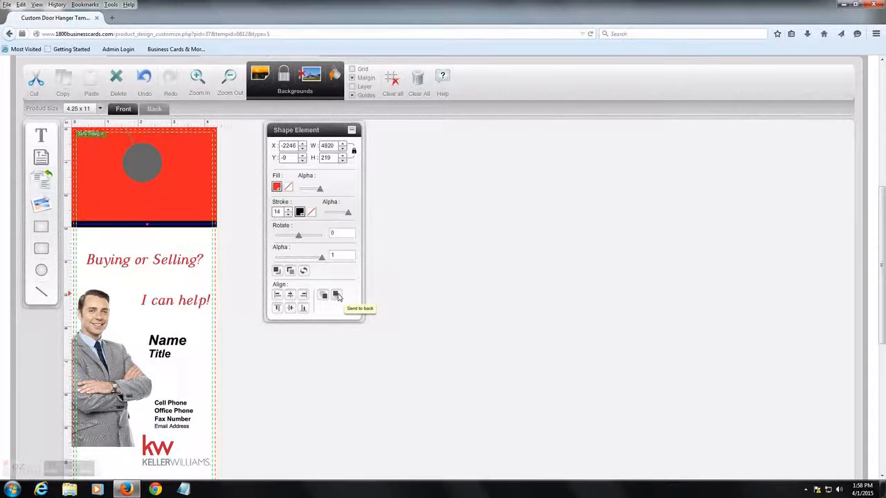
Send the red rectangle to the back and nudge the "Buyers are looking in your area!" text up to Y 121
click(338, 296)
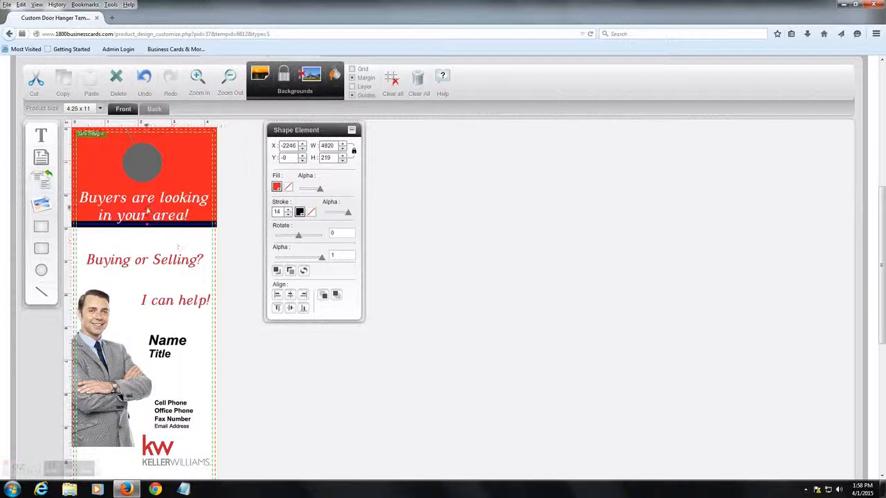
click(146, 202)
key(Up)
key(Up)
key(Up)
key(Up)
key(Up)
key(Up)
key(Up)
key(Up)
key(Up)
key(Up)
key(Up)
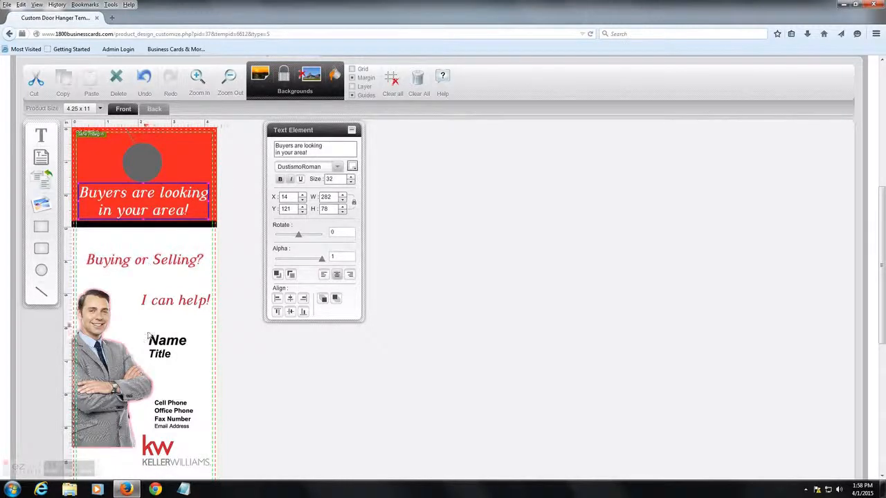
Delete the template's photo of the man in the gray suit
scroll(147, 333, down, 3)
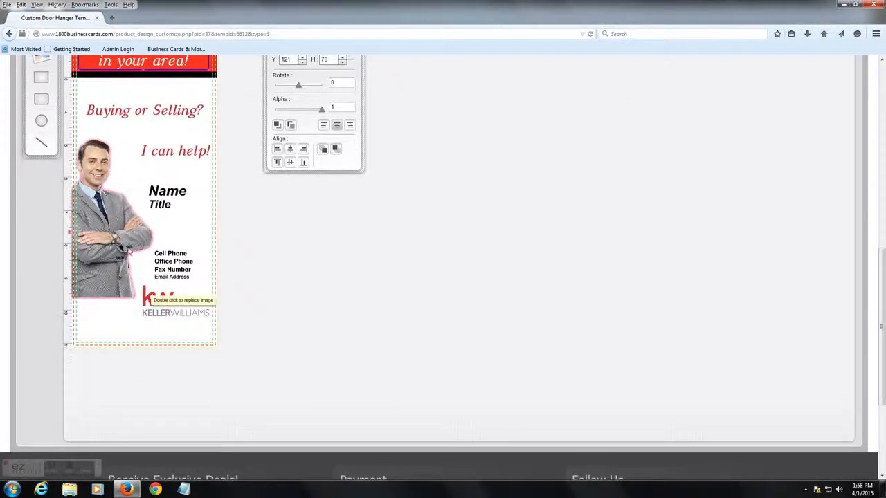
scroll(128, 253, up, 2)
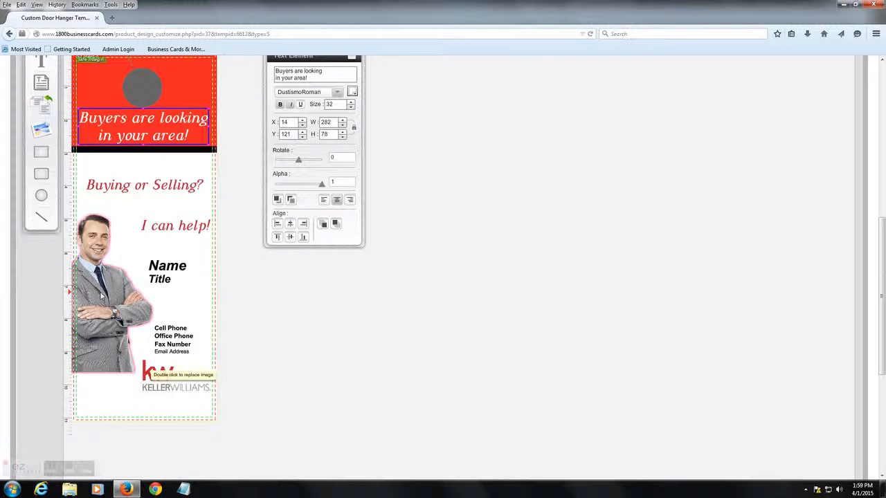
click(102, 296)
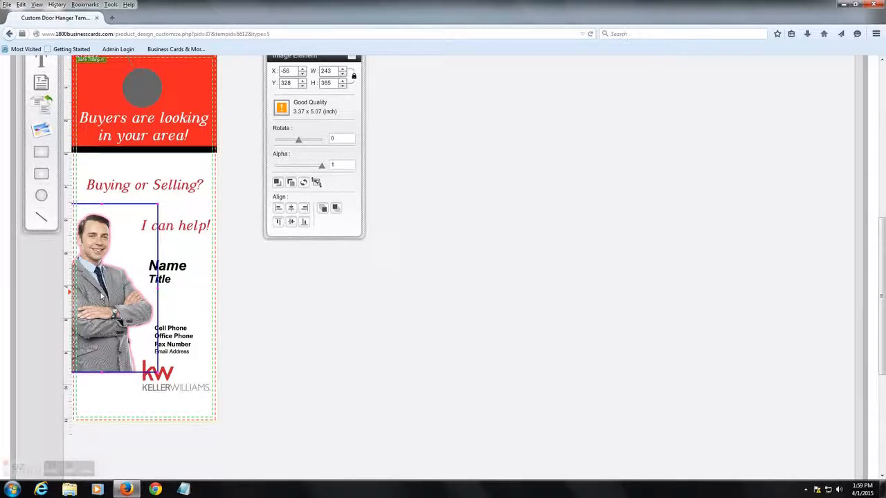
key(Delete)
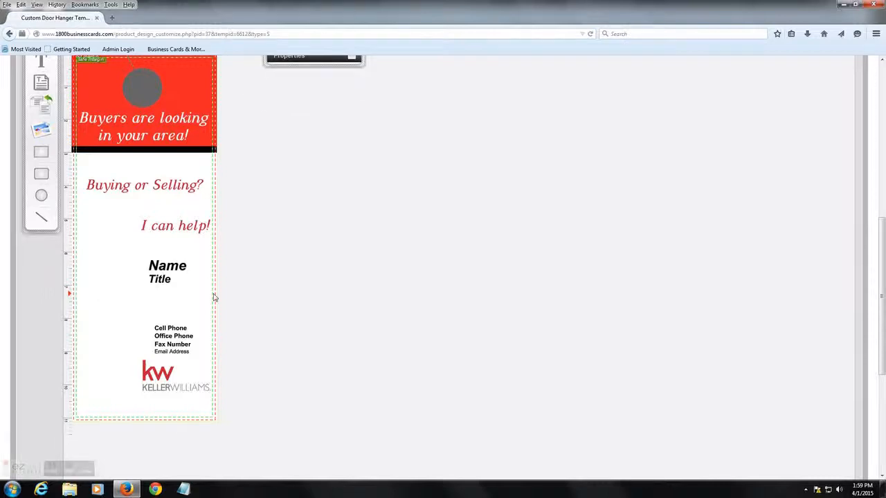
Upload the 150x200-transparent PNG from the Desktop to the image gallery
scroll(214, 298, up, 2)
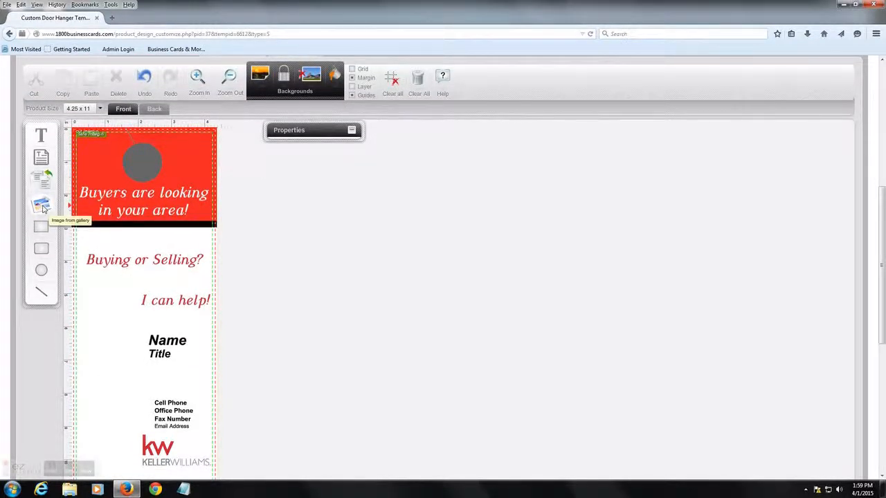
click(41, 206)
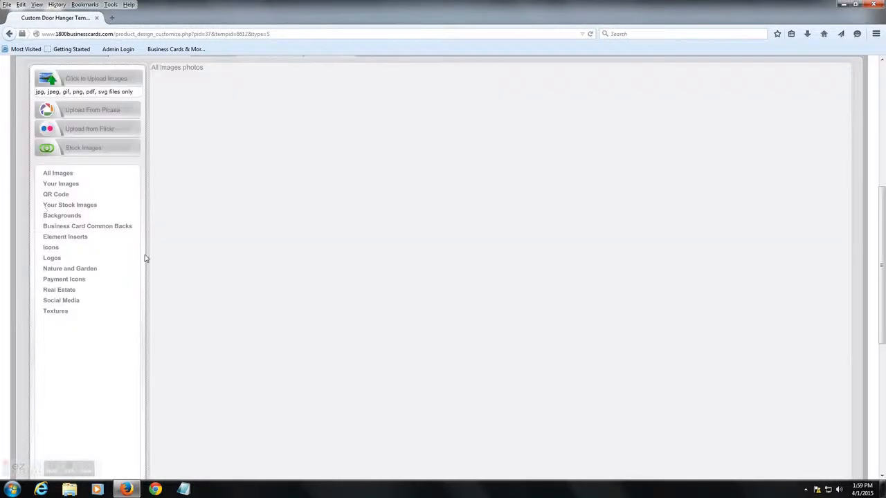
scroll(109, 255, up, 2)
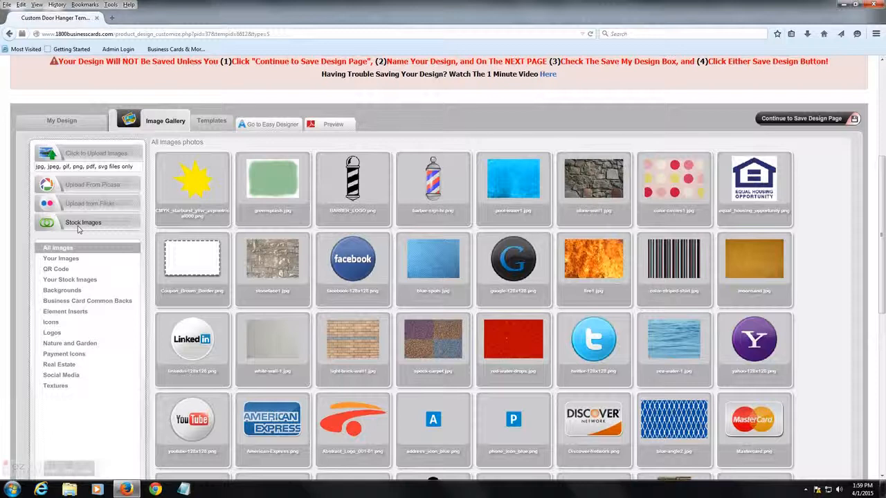
click(97, 154)
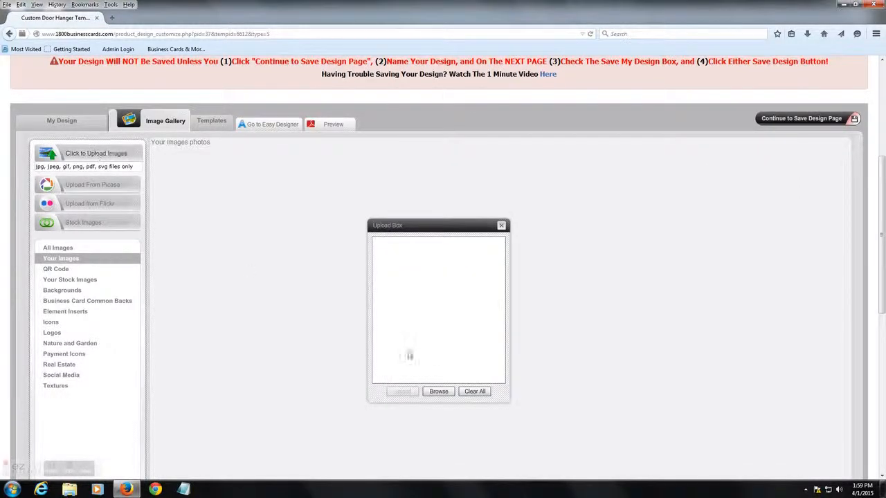
click(438, 391)
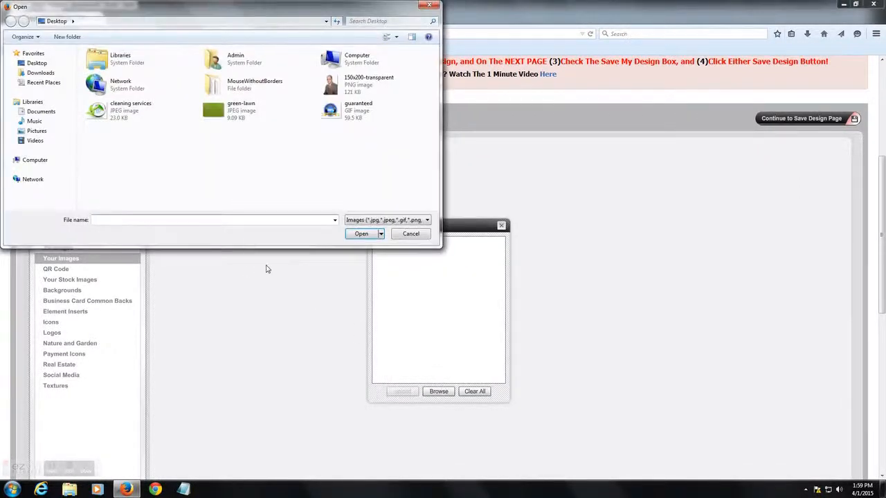
click(367, 85)
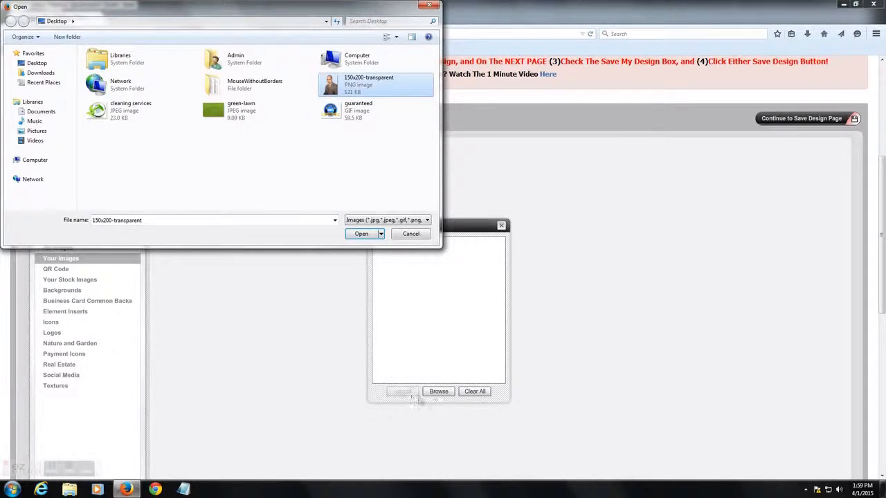
click(360, 233)
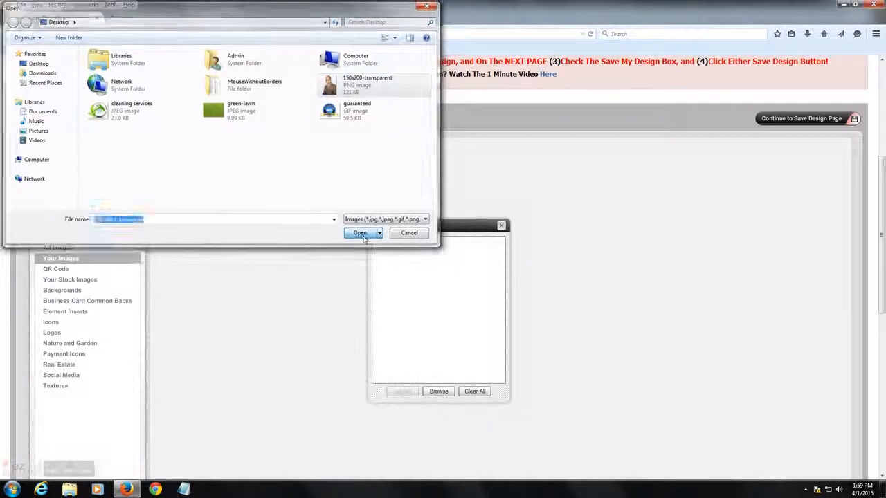
click(402, 391)
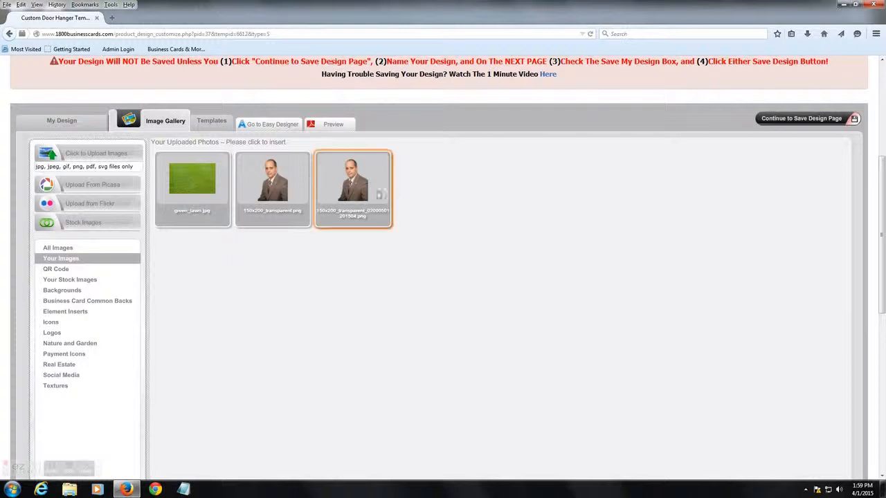
Insert the newly uploaded portrait, shrink it to about 158 by 238, and place it beside the name and contact text
click(361, 195)
scroll(139, 343, down, 2)
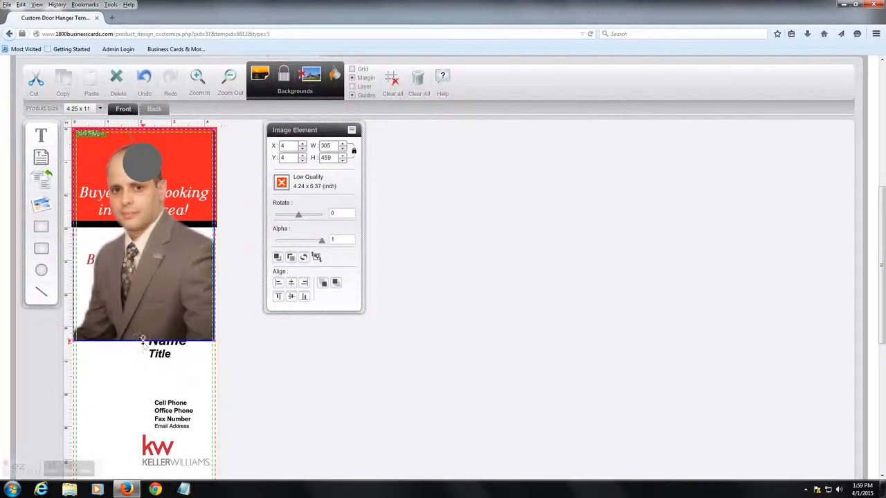
drag(142, 340, 116, 408)
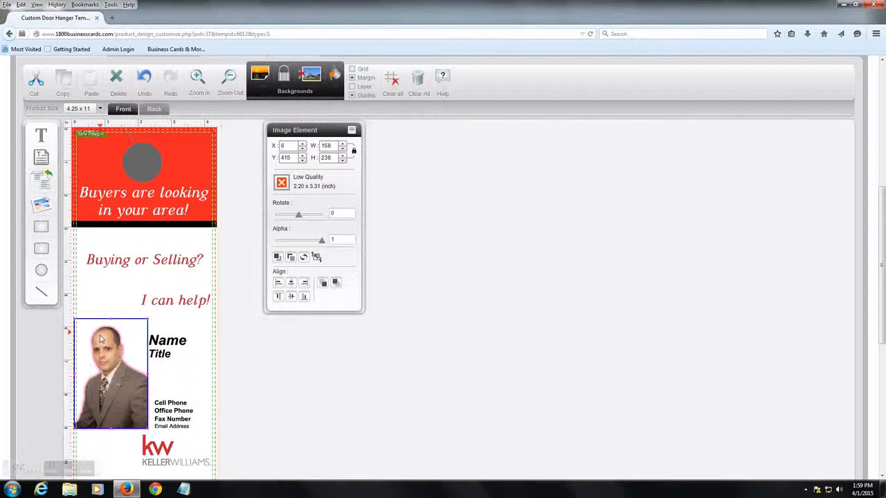
Move the "I can help!" text directly beneath "Buying or Selling?", at about X 82, Y 302
click(174, 304)
drag(174, 305, 152, 281)
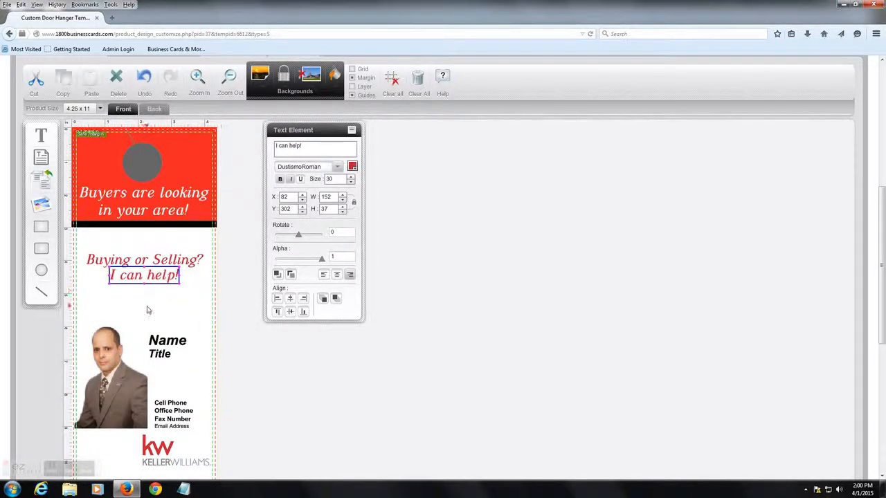
Add a new text element reading "Call Now!" below the "I can help!" line
click(148, 311)
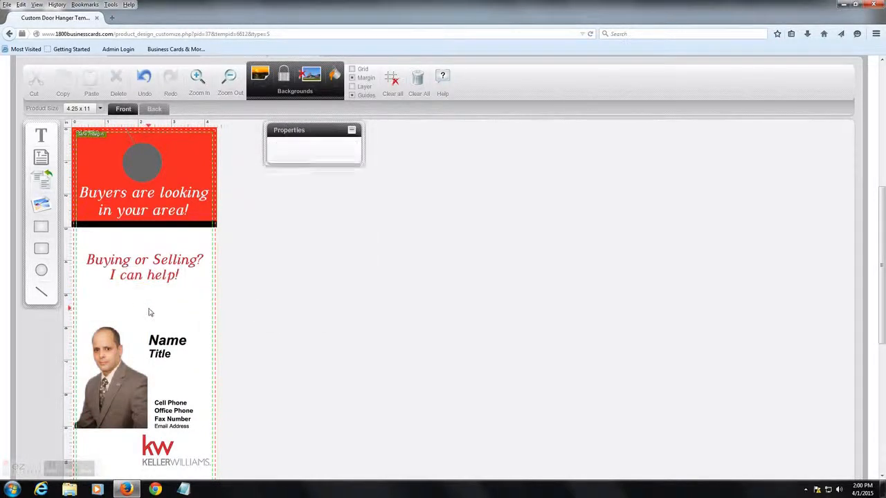
click(41, 137)
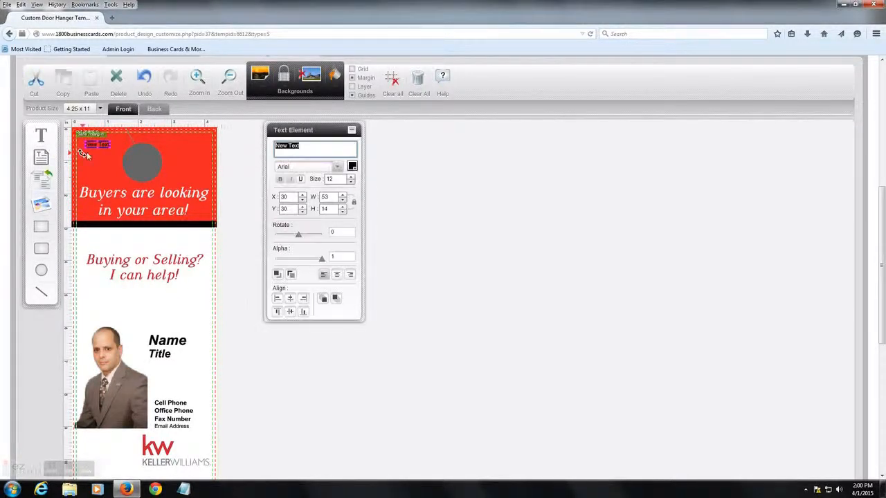
drag(97, 147, 135, 305)
click(315, 150)
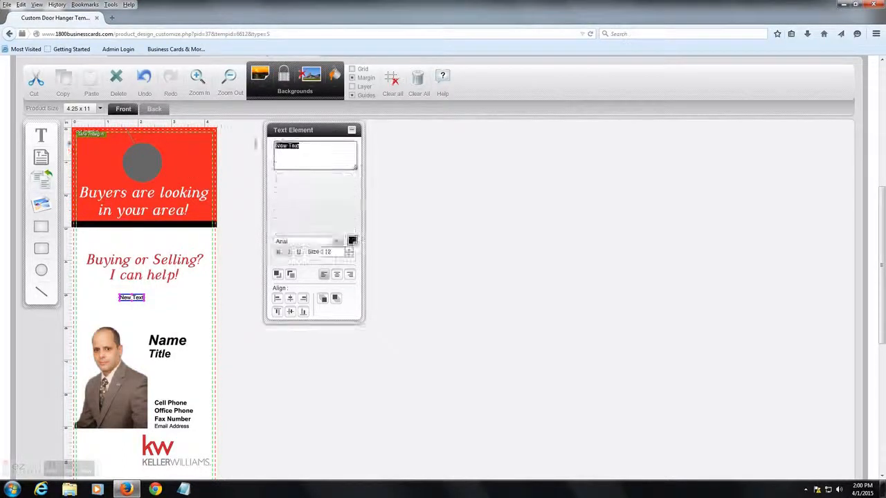
text(call No)
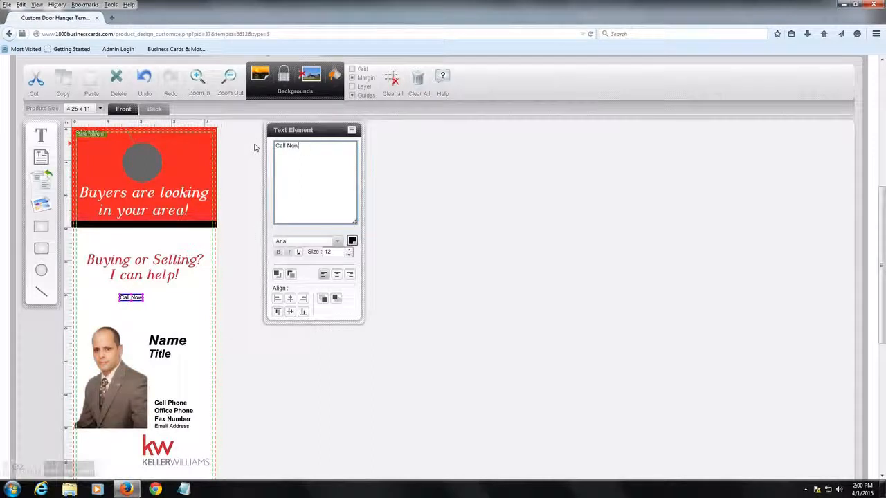
Increase the "Call Now!" font size to 22 and move the text to about X 95, Y 348
click(349, 254)
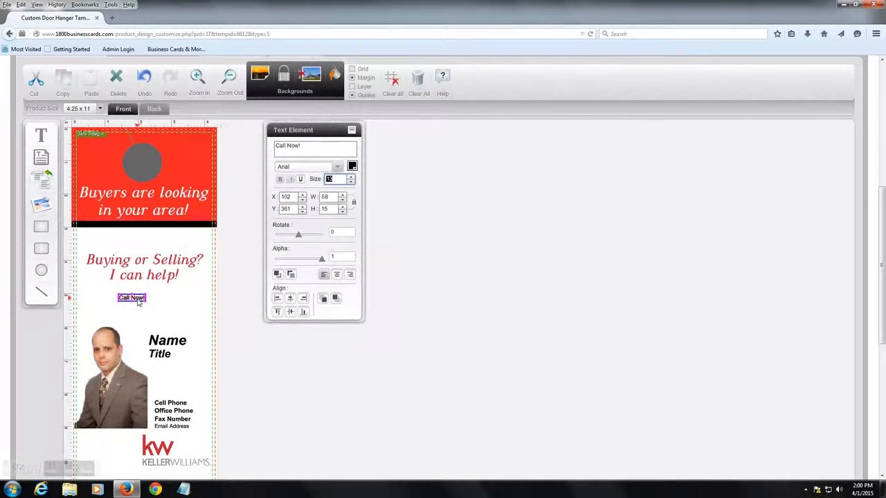
click(351, 177)
click(351, 177)
click(351, 177)
click(350, 177)
click(350, 176)
click(351, 182)
click(351, 182)
click(351, 177)
click(351, 177)
click(351, 177)
click(351, 177)
click(351, 177)
click(351, 177)
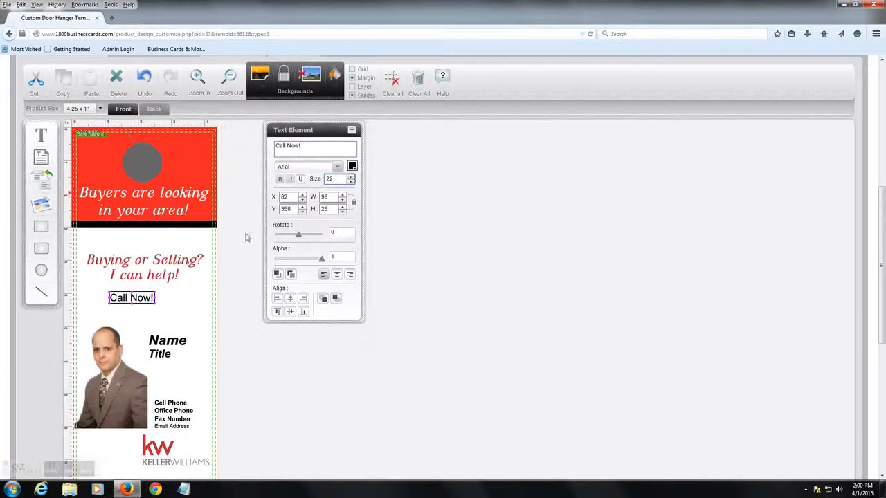
drag(141, 301, 147, 297)
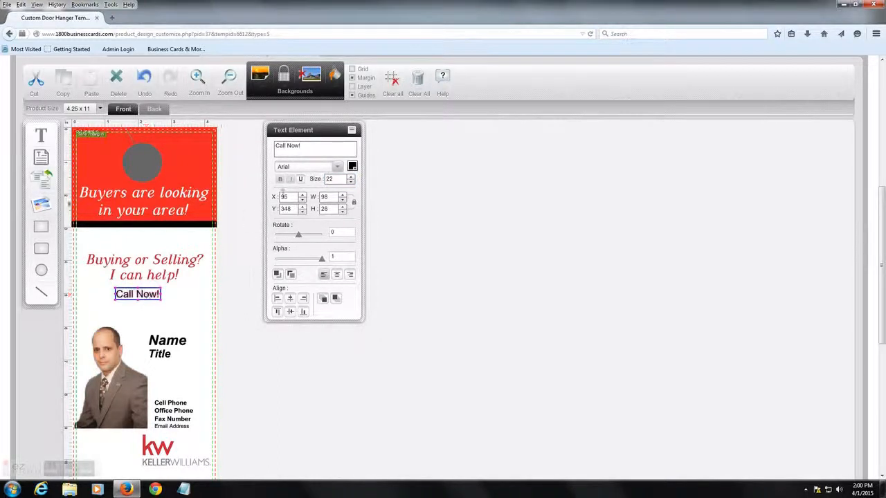
Change the "Call Now!" text to bold Arimo and increase its font size to 31
click(335, 169)
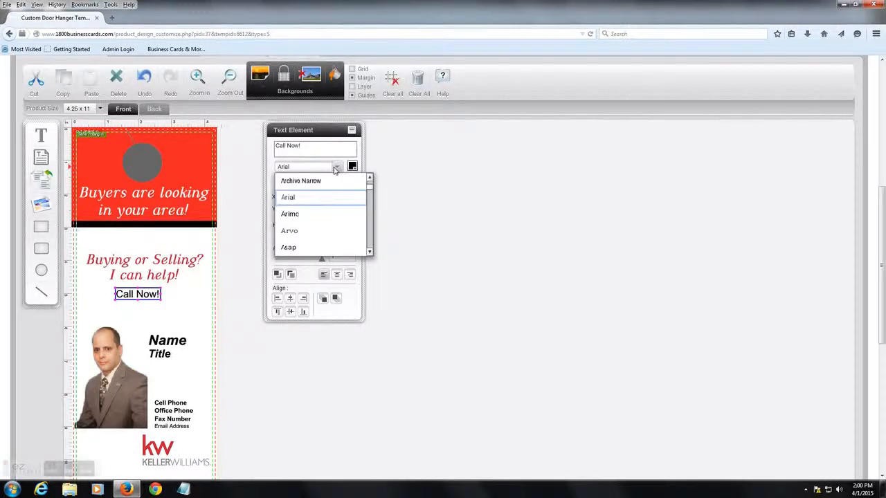
click(301, 219)
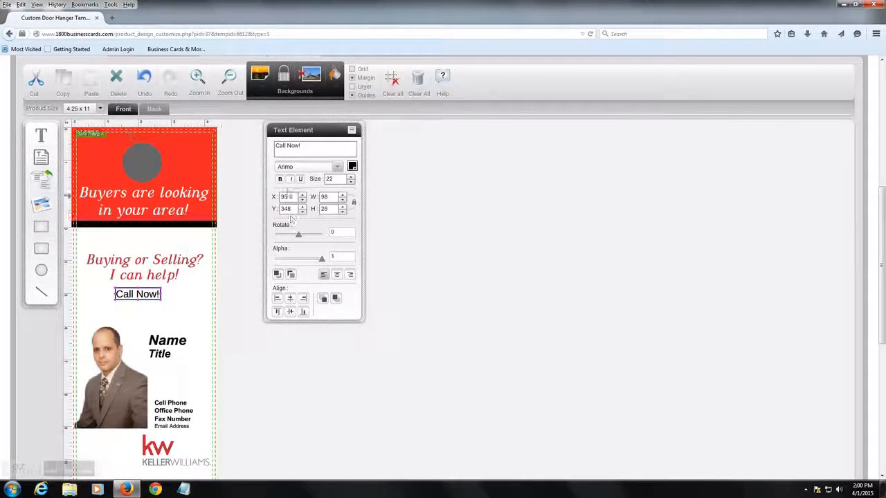
click(280, 179)
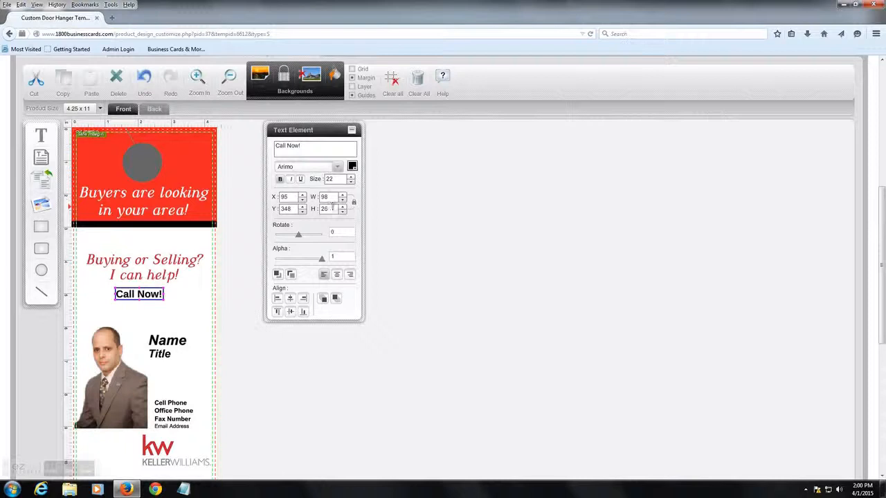
click(352, 177)
click(352, 177)
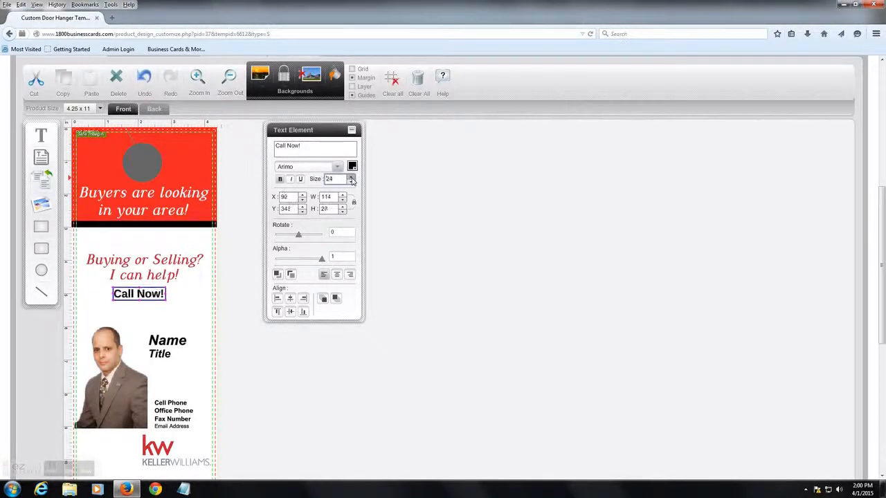
click(352, 177)
click(352, 177)
click(352, 177)
click(351, 178)
click(352, 177)
click(351, 177)
click(352, 177)
Move "Call Now!" beneath the portrait and shrink the Keller Williams logo so it fits beside that text
scroll(228, 309, down, 2)
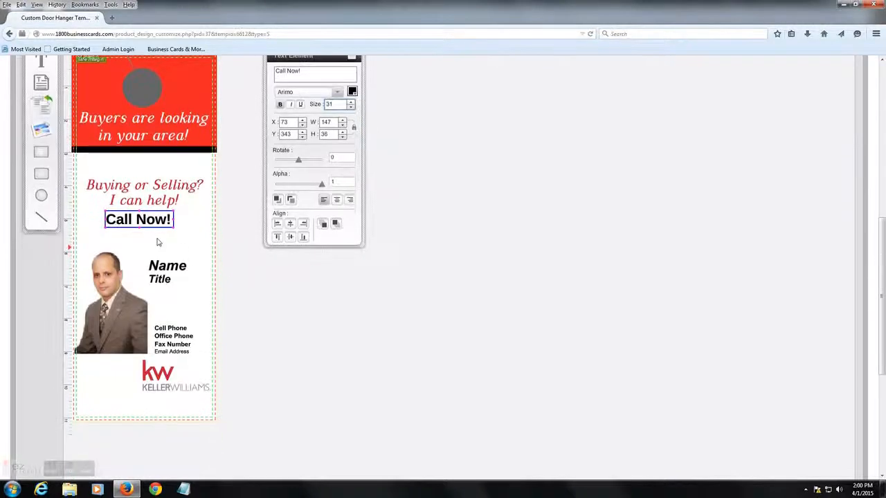
drag(149, 225, 122, 377)
click(161, 387)
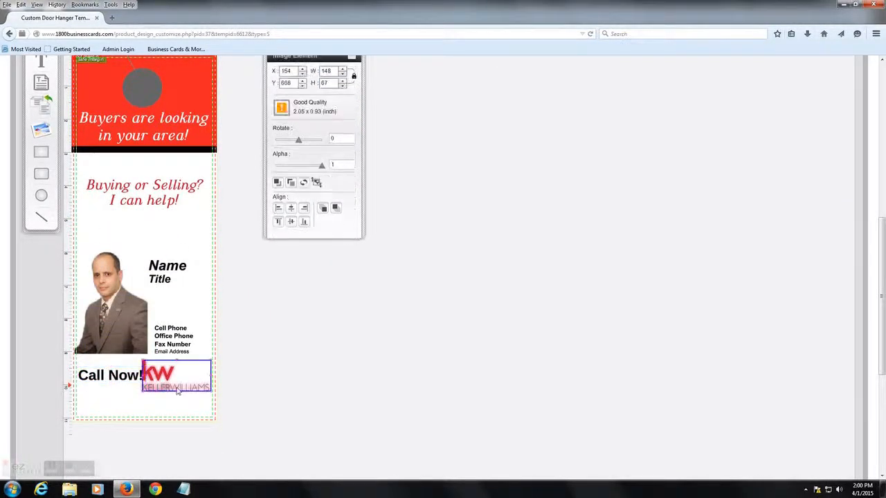
drag(210, 376, 178, 379)
scroll(184, 351, up, 1)
scroll(182, 350, down, 1)
click(175, 336)
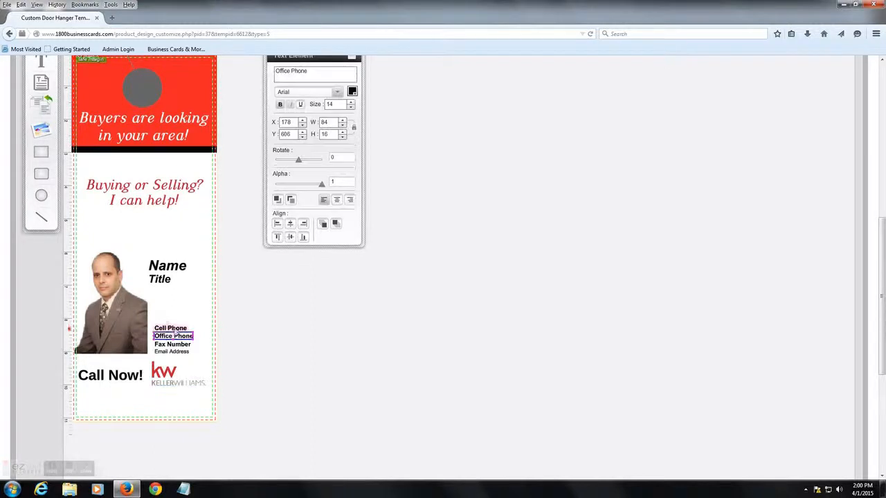
click(171, 328)
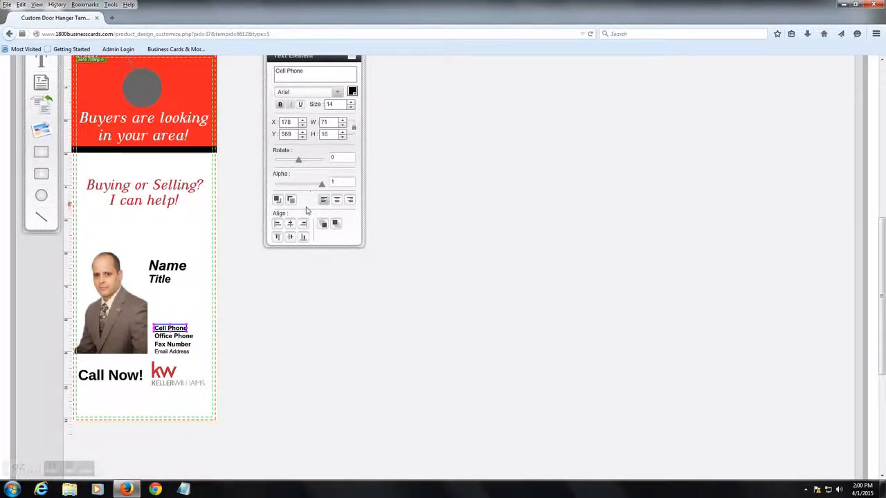
Move the Name text between "I can help!" and the portrait, and align it to the left safe margin at X 11, Y 366
scroll(308, 211, up, 2)
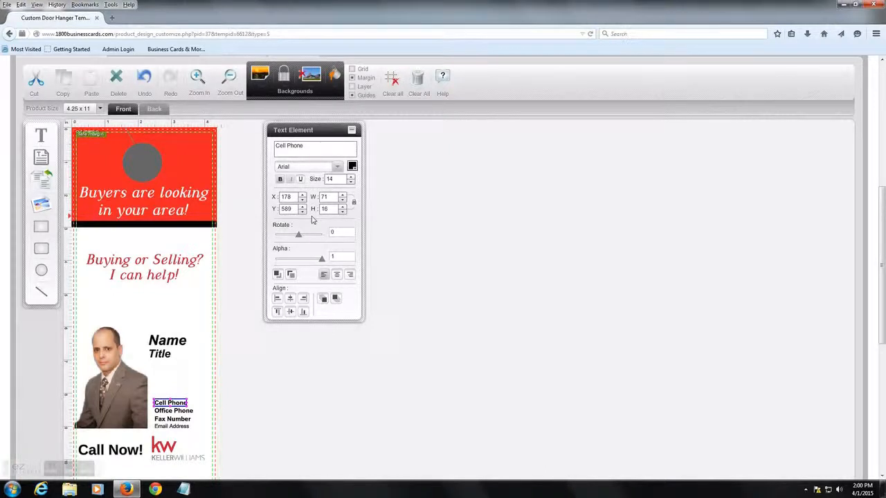
drag(168, 345, 144, 309)
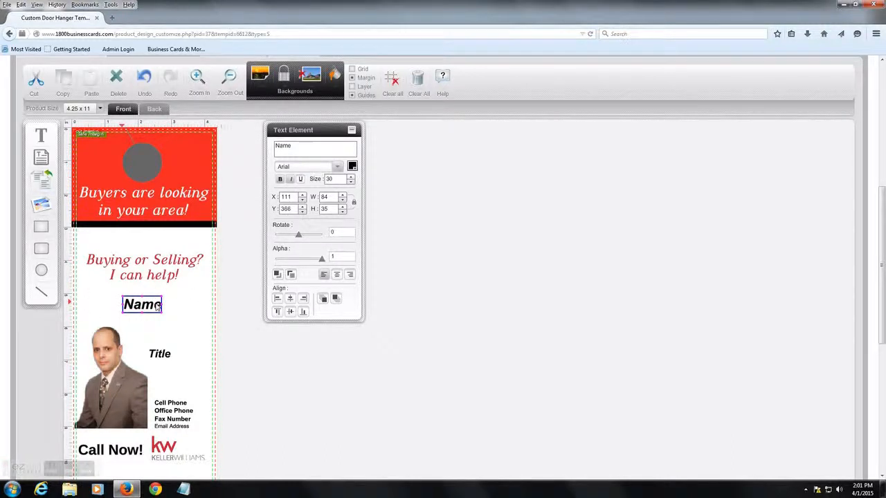
click(277, 299)
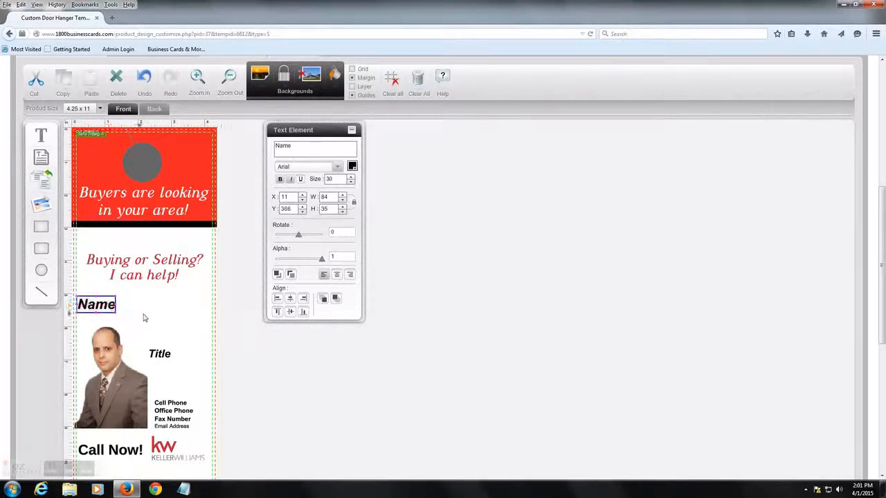
Try a light blue background color on the front of the door hanger, and change it back to white
scroll(144, 317, down, 2)
scroll(144, 318, up, 2)
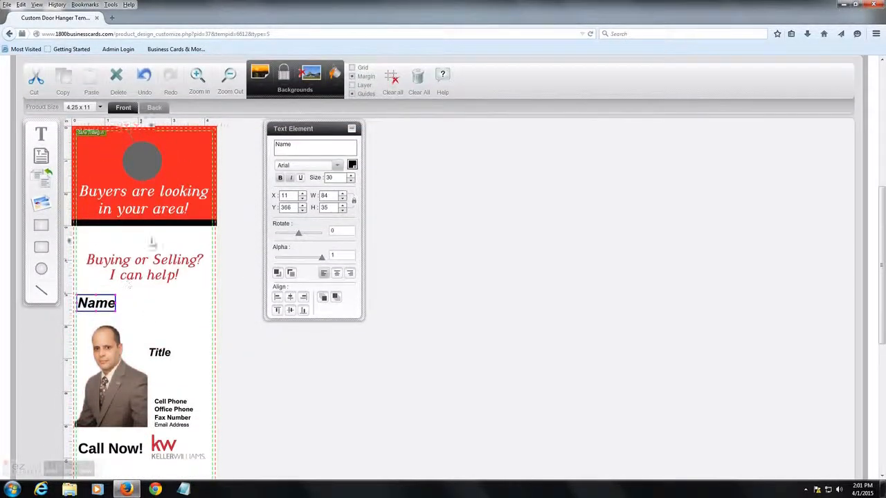
scroll(166, 342, up, 2)
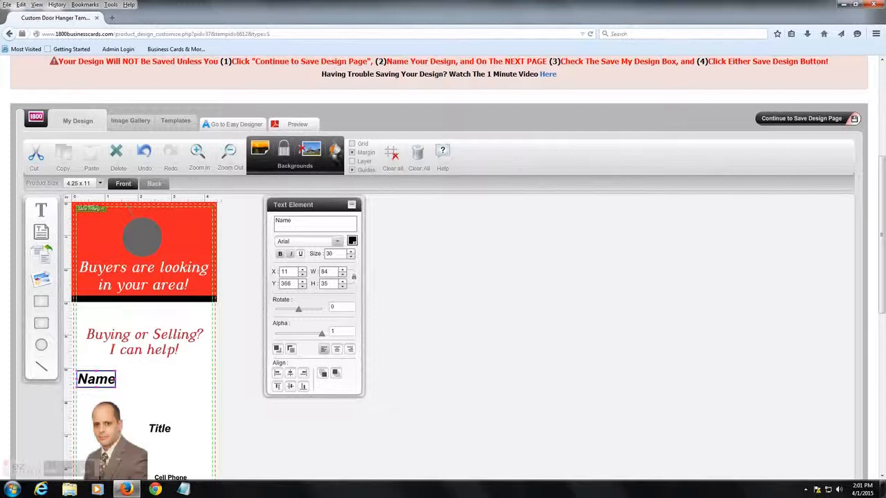
click(334, 150)
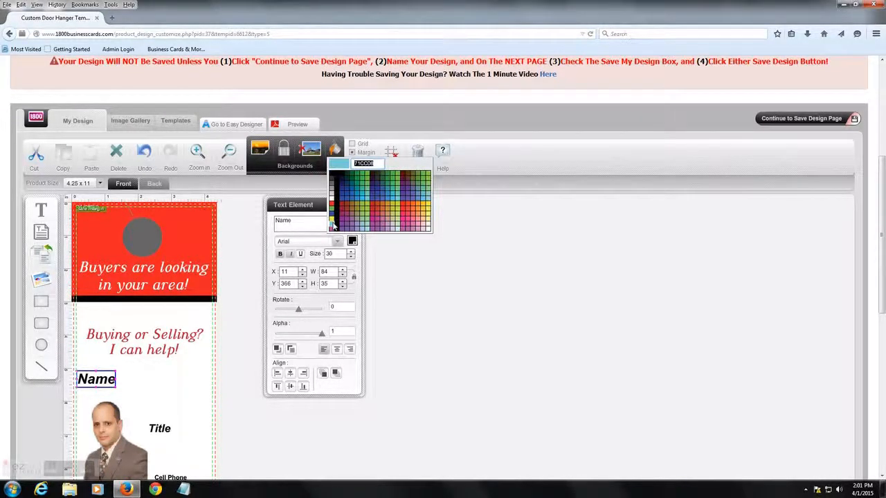
click(334, 225)
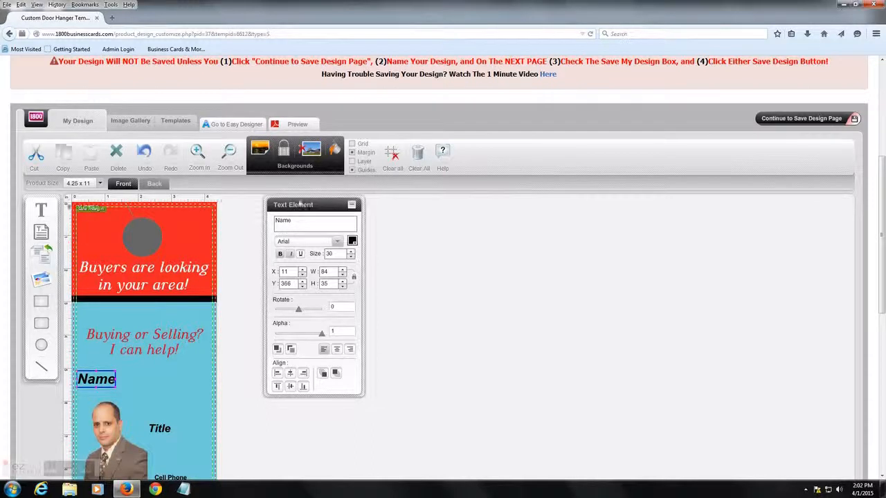
click(334, 150)
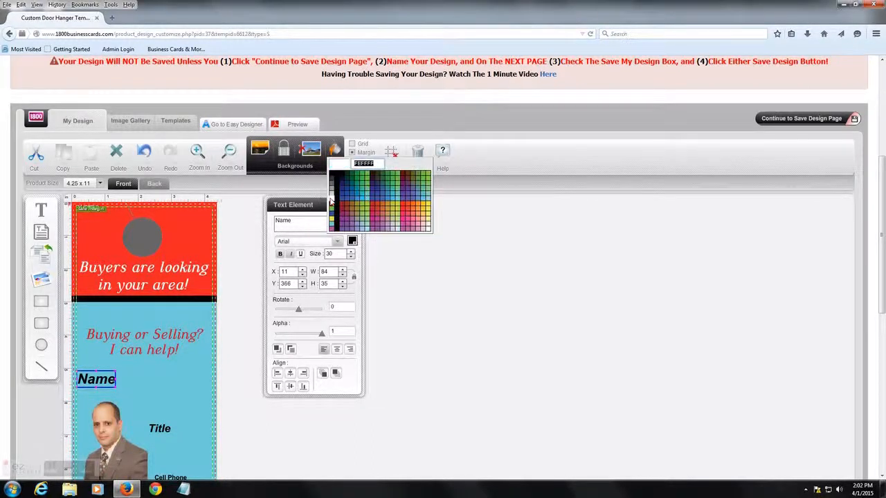
click(330, 200)
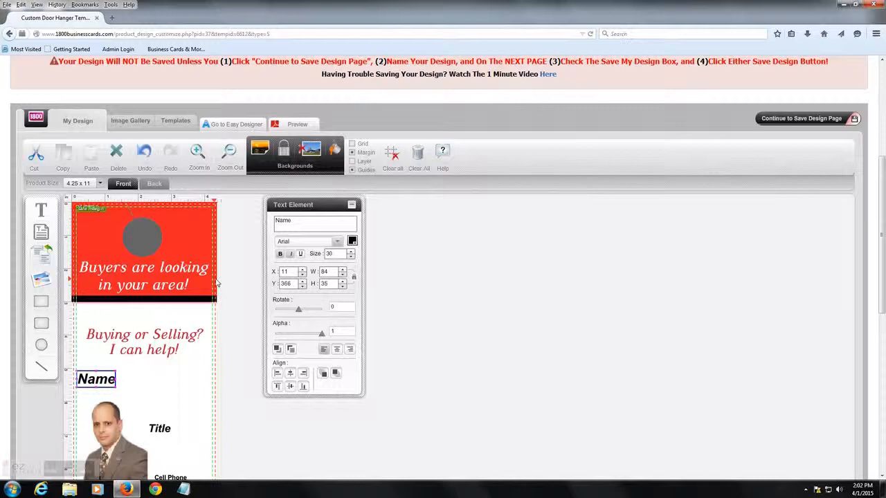
Copy the portrait image from the front of the door hanger
scroll(223, 275, down, 2)
scroll(222, 275, down, 1)
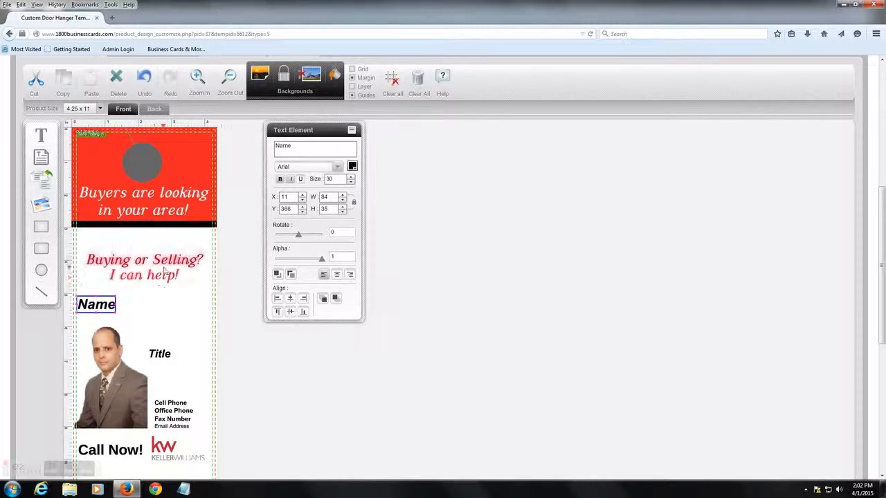
scroll(149, 236, up, 2)
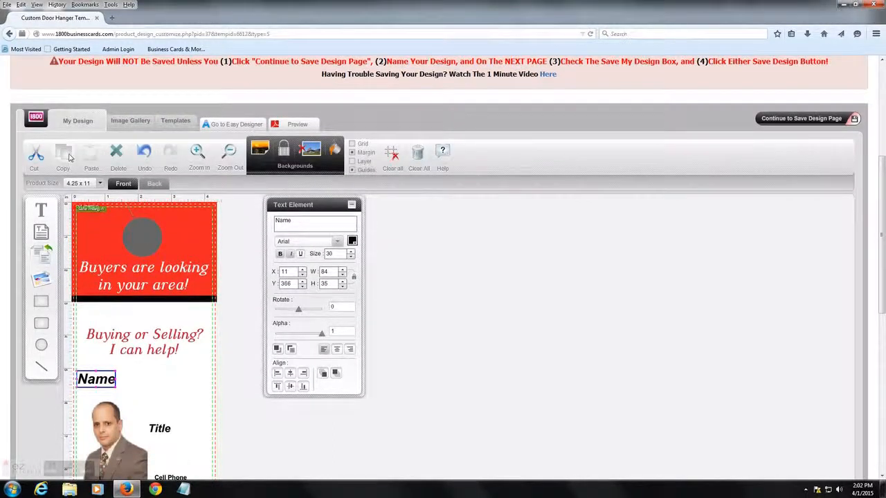
scroll(118, 250, down, 2)
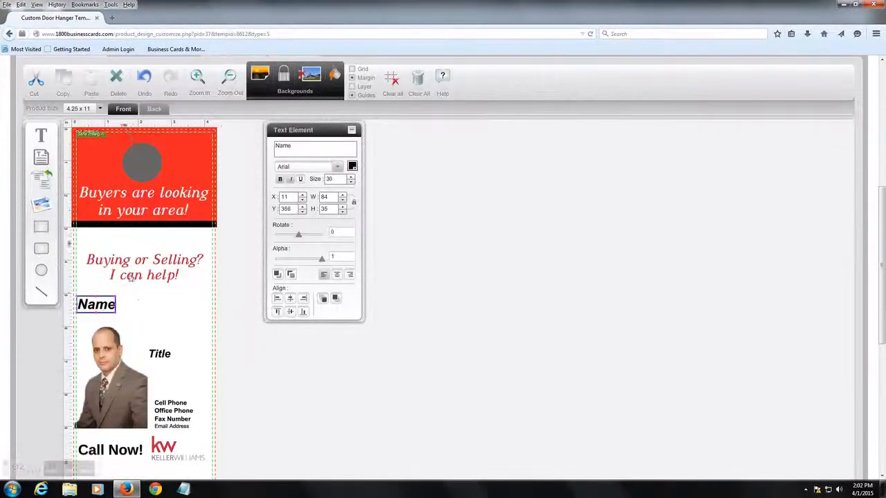
click(114, 360)
scroll(153, 317, up, 1)
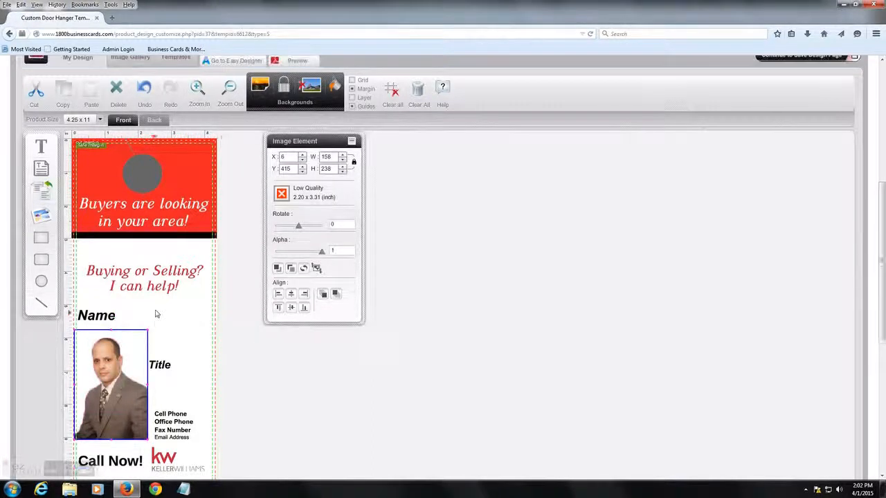
scroll(156, 315, up, 2)
click(64, 158)
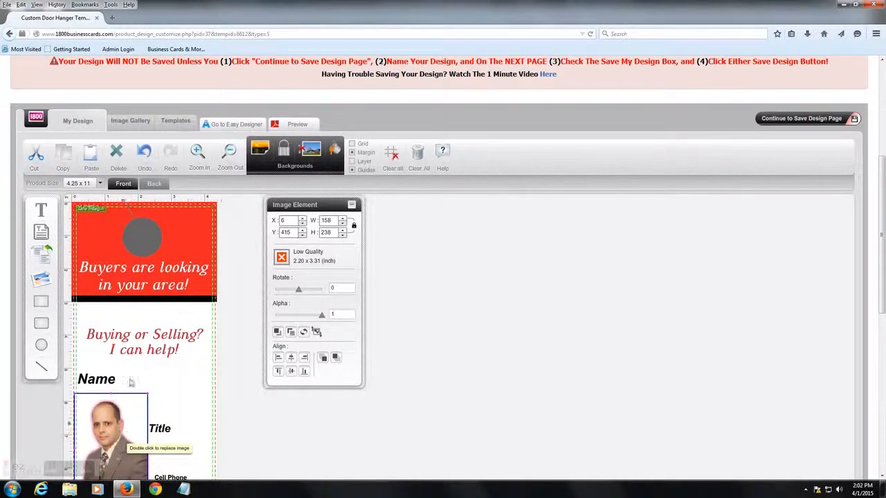
Switch to the back side of the door hanger and set its background color to white
click(155, 184)
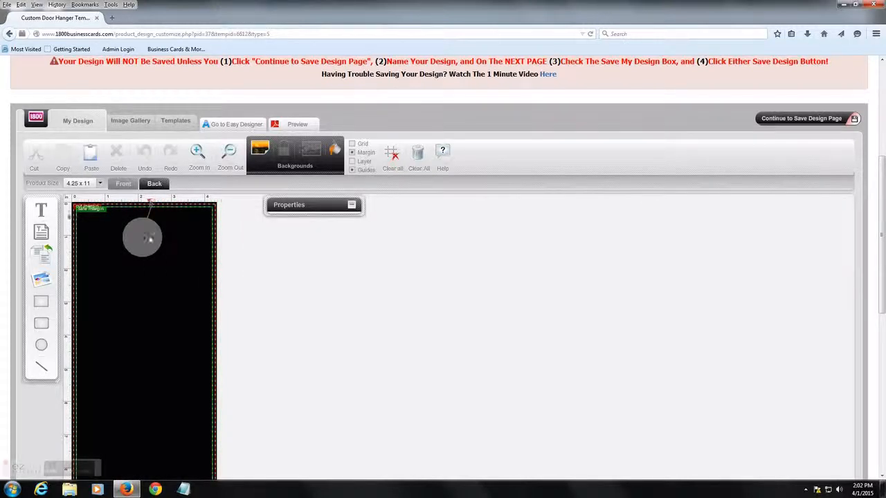
click(334, 149)
click(331, 202)
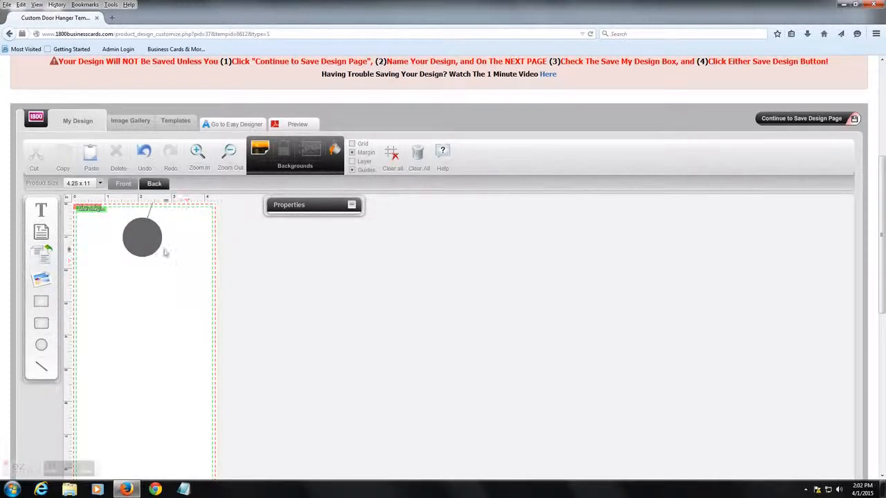
Paste the copied portrait onto the back side and move it to about X 28, Y 246
click(91, 156)
scroll(104, 305, down, 2)
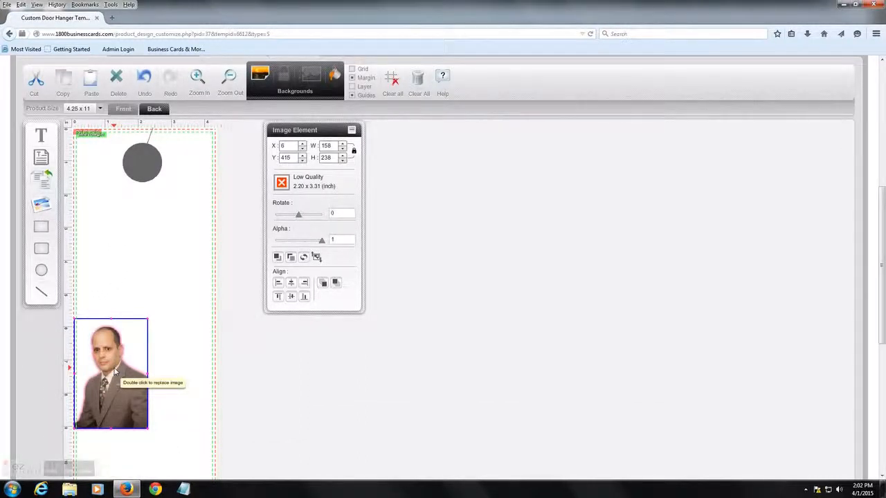
drag(116, 371, 127, 294)
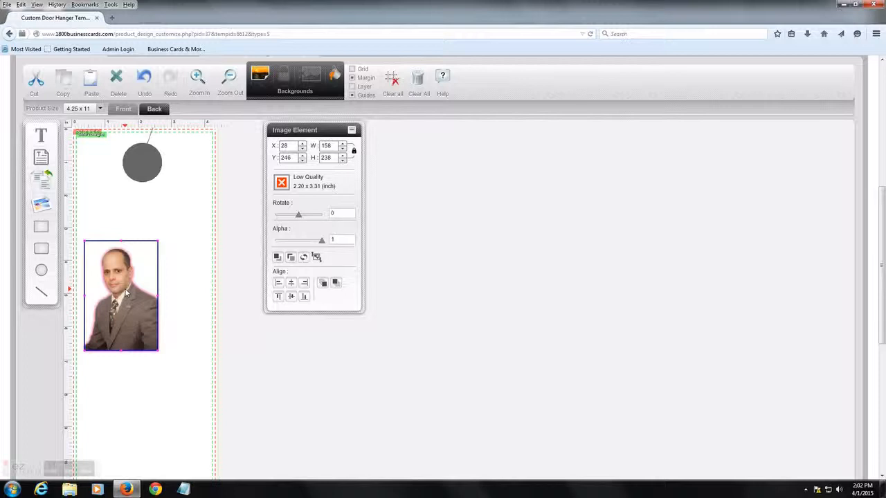
Delete the pasted portrait from the back side and return to the front side
key(Delete)
scroll(126, 293, up, 2)
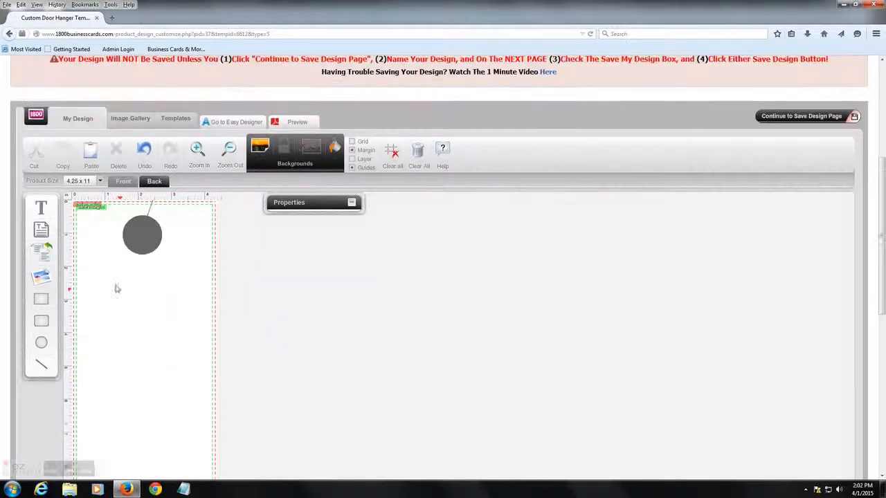
click(123, 184)
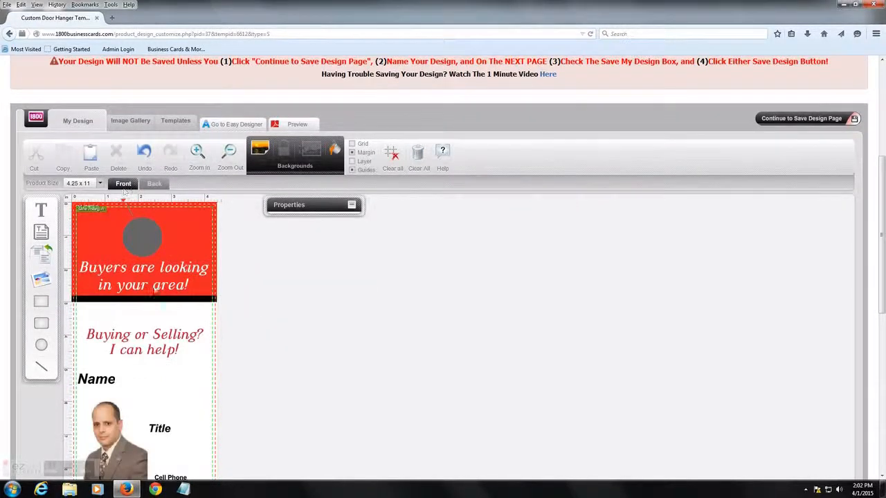
scroll(155, 290, down, 4)
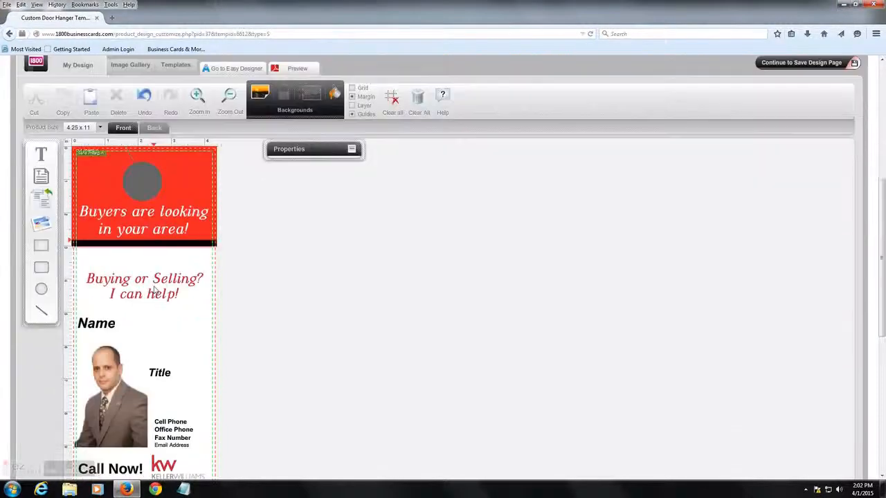
scroll(160, 313, up, 4)
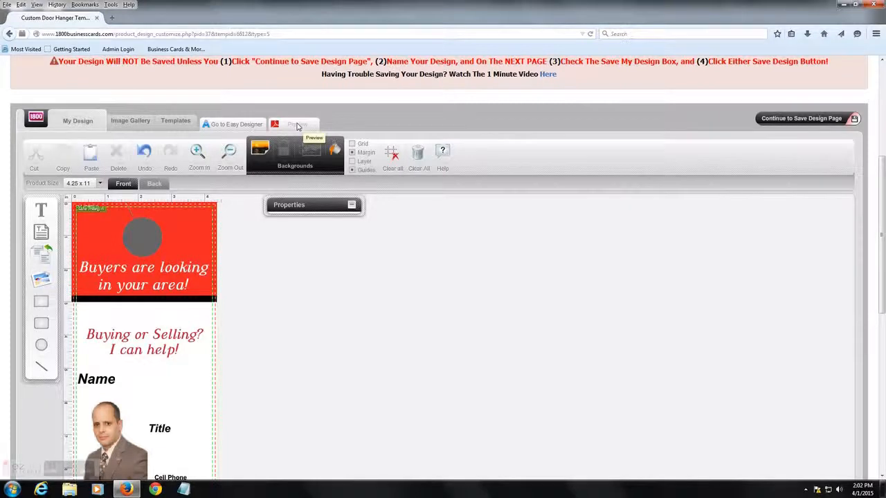
scroll(285, 268, down, 2)
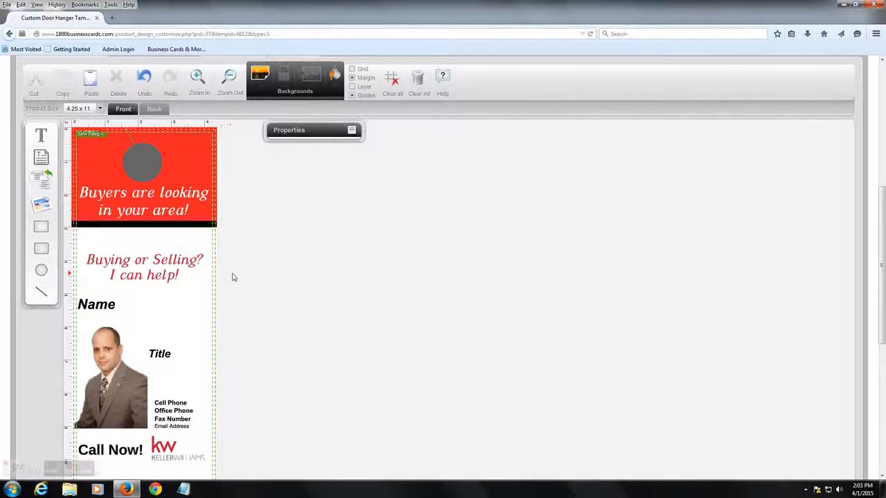
scroll(263, 280, up, 2)
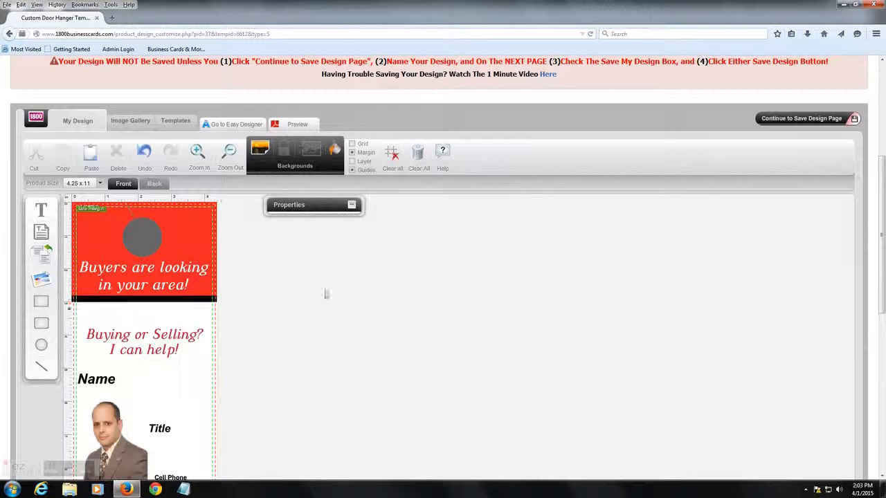
Continue to the save design page and name the door hanger design kw1
scroll(631, 226, up, 2)
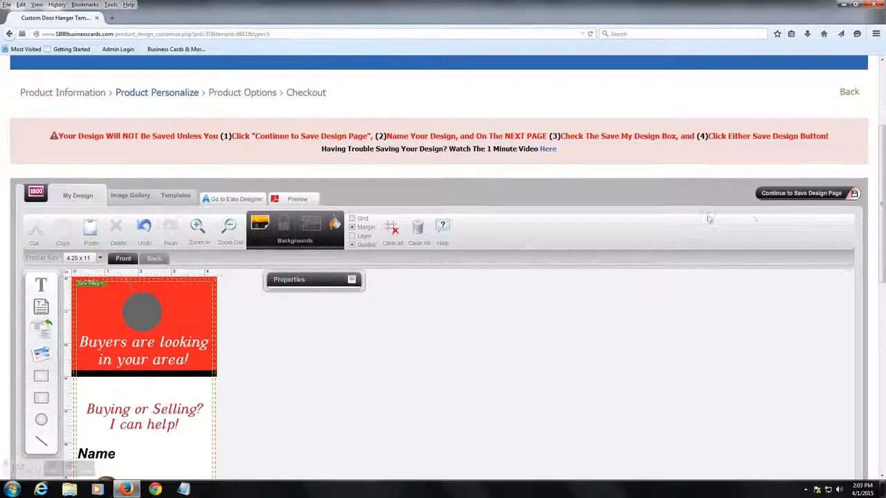
click(790, 195)
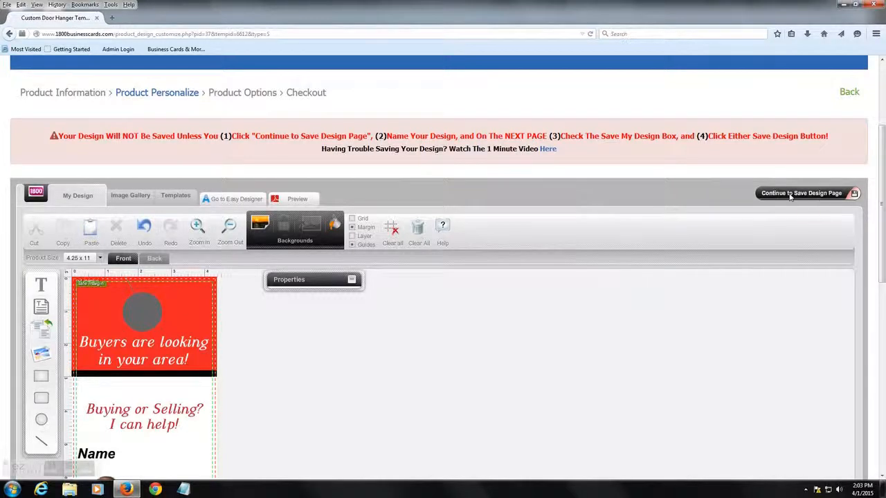
click(416, 335)
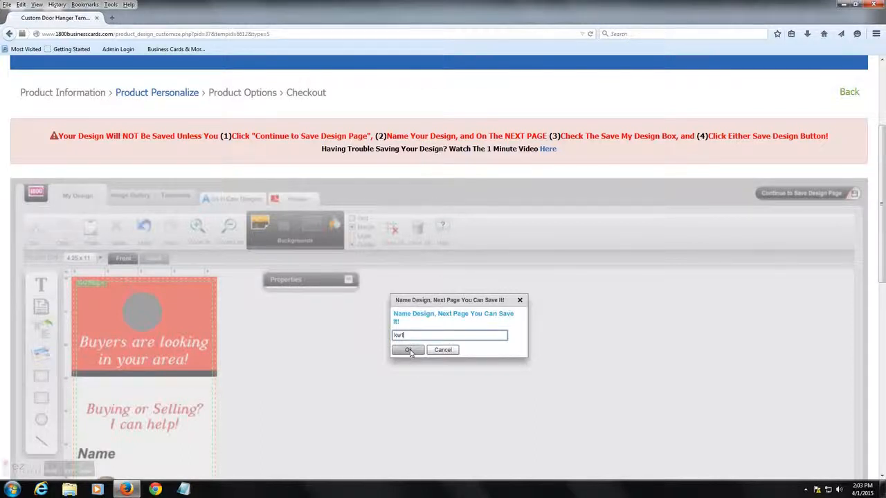
click(408, 350)
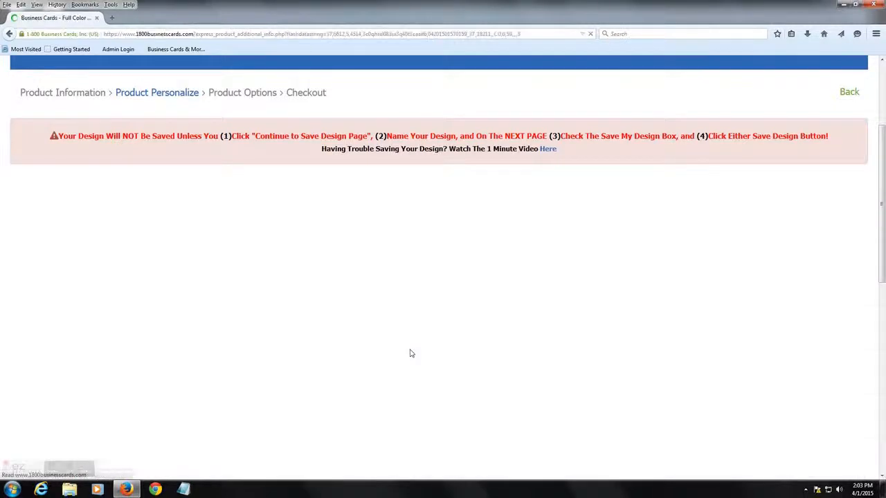
Enable the Save My Design option for kw1 and save the design with the option to continue shopping
scroll(445, 286, down, 3)
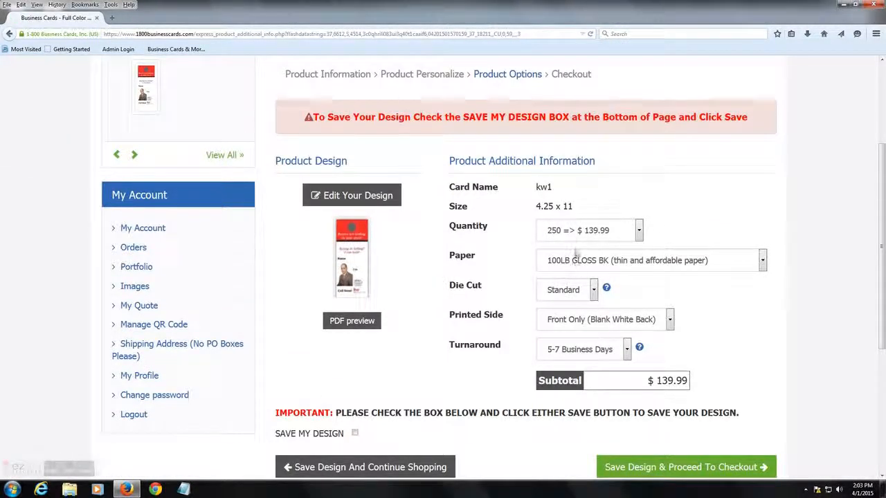
scroll(575, 256, down, 2)
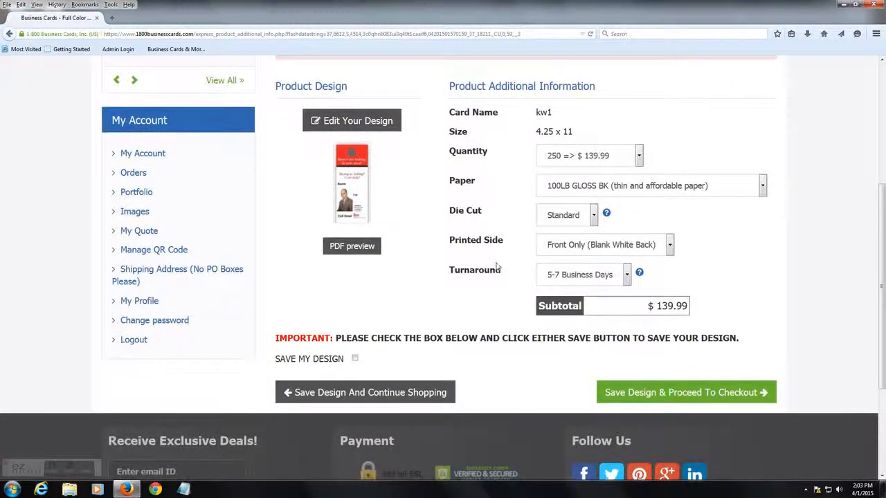
scroll(496, 267, up, 2)
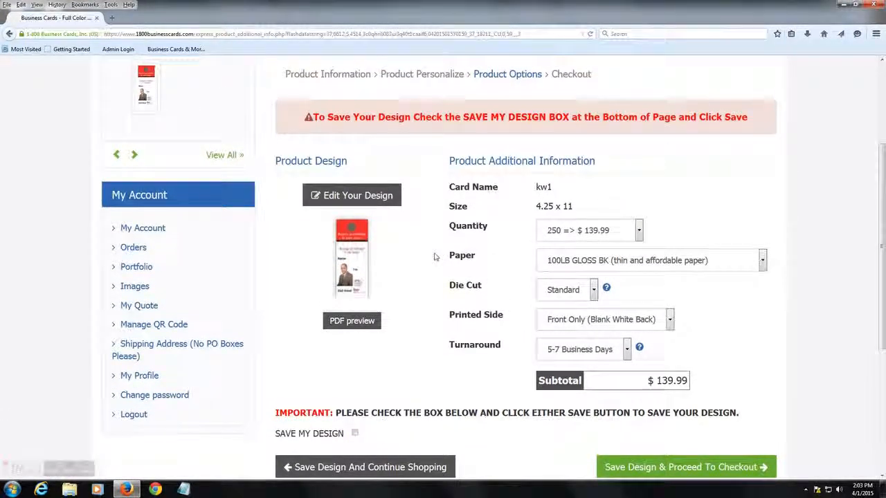
scroll(435, 257, down, 2)
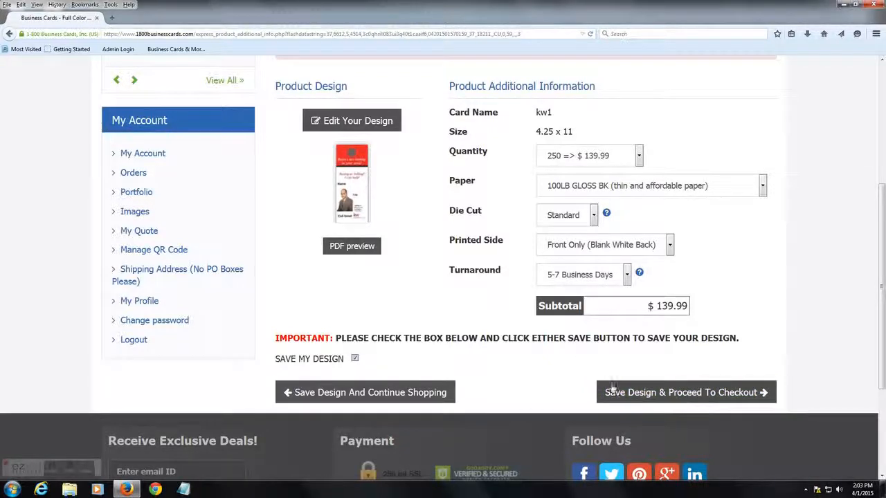
scroll(499, 362, up, 2)
scroll(499, 362, down, 2)
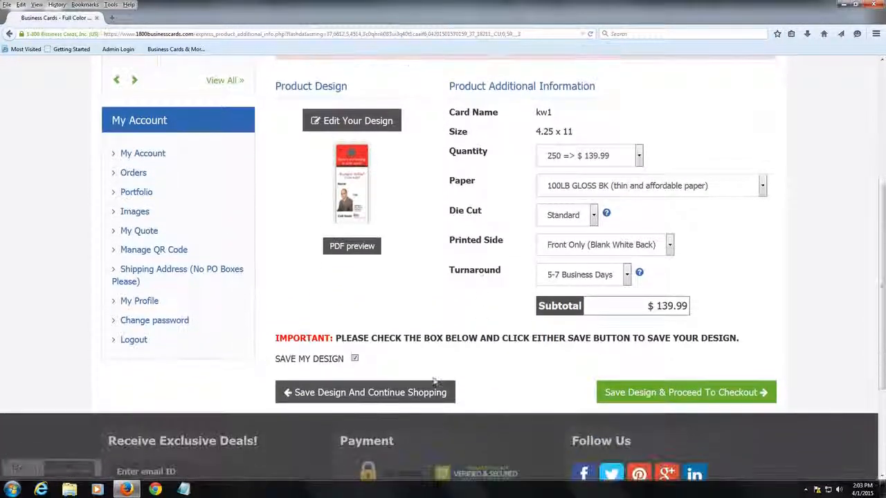
click(362, 396)
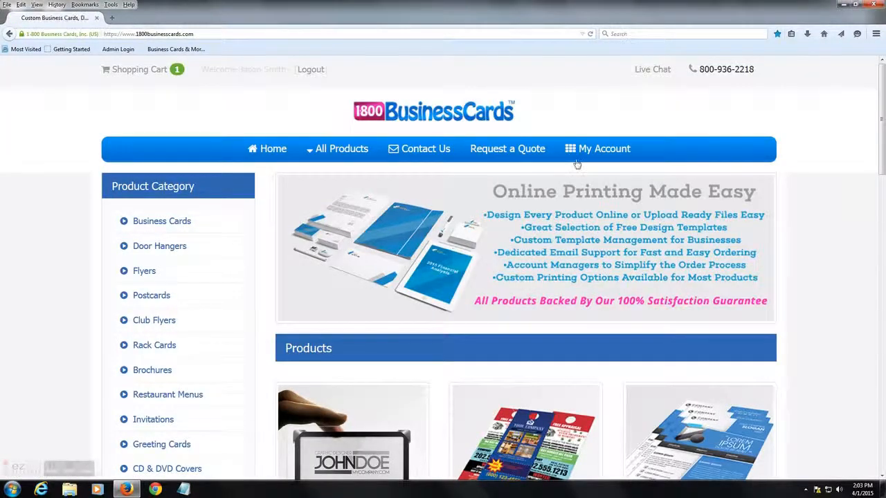
Open the account's portfolio, view the enlarged preview of the kw1 door hanger, and look through the saved designs
click(580, 148)
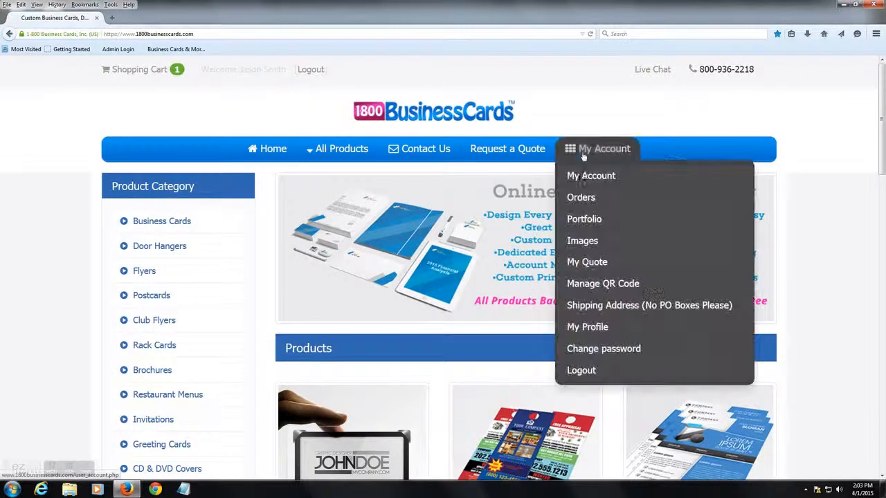
click(585, 218)
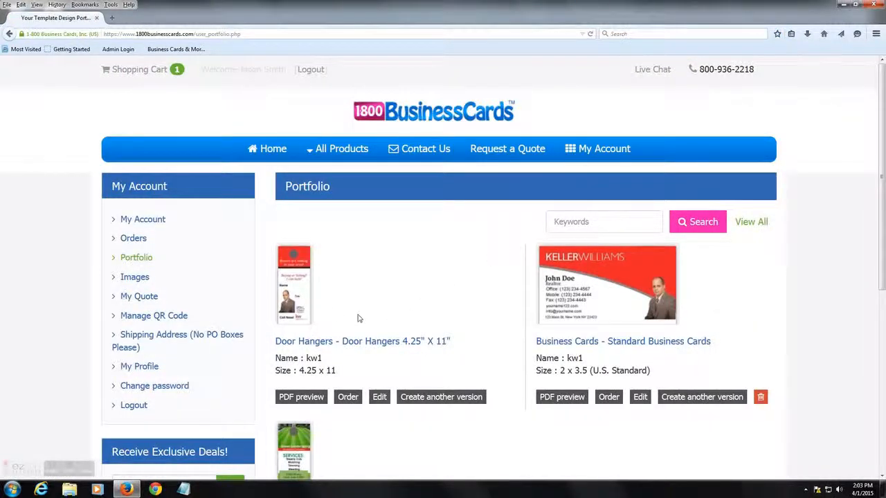
click(294, 283)
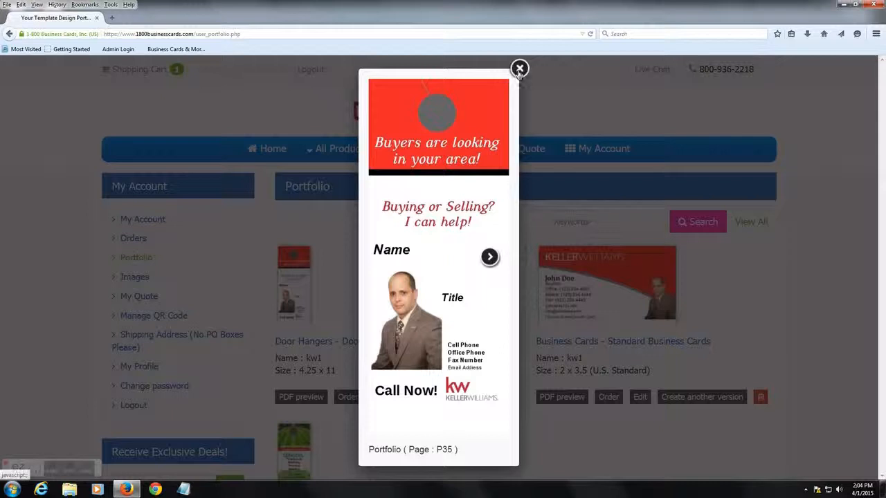
click(520, 68)
scroll(421, 261, down, 3)
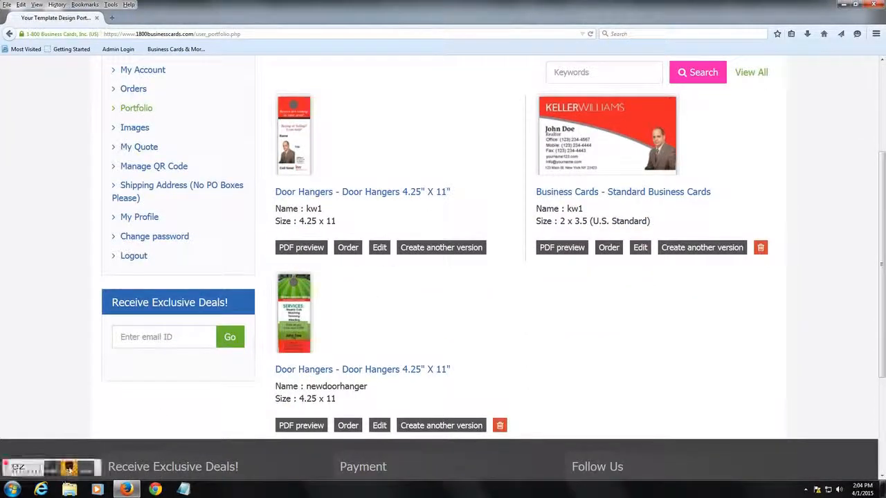